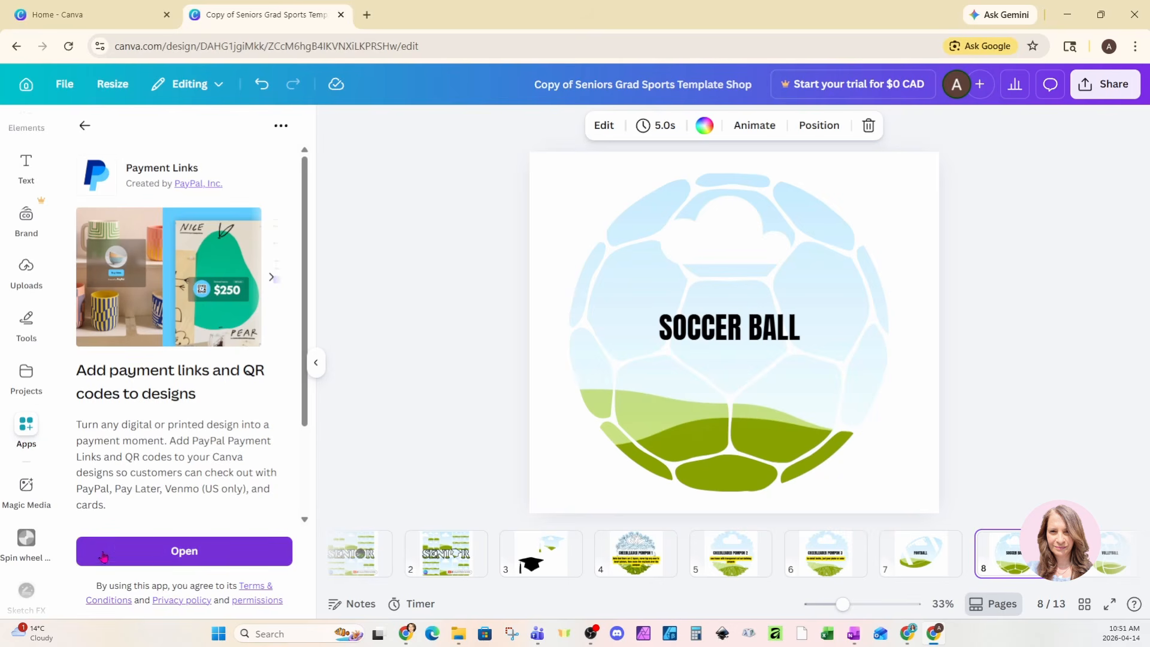
# Step: Launch the PayPal Payment Links app from its Canva app page
pyautogui.click(142, 553)
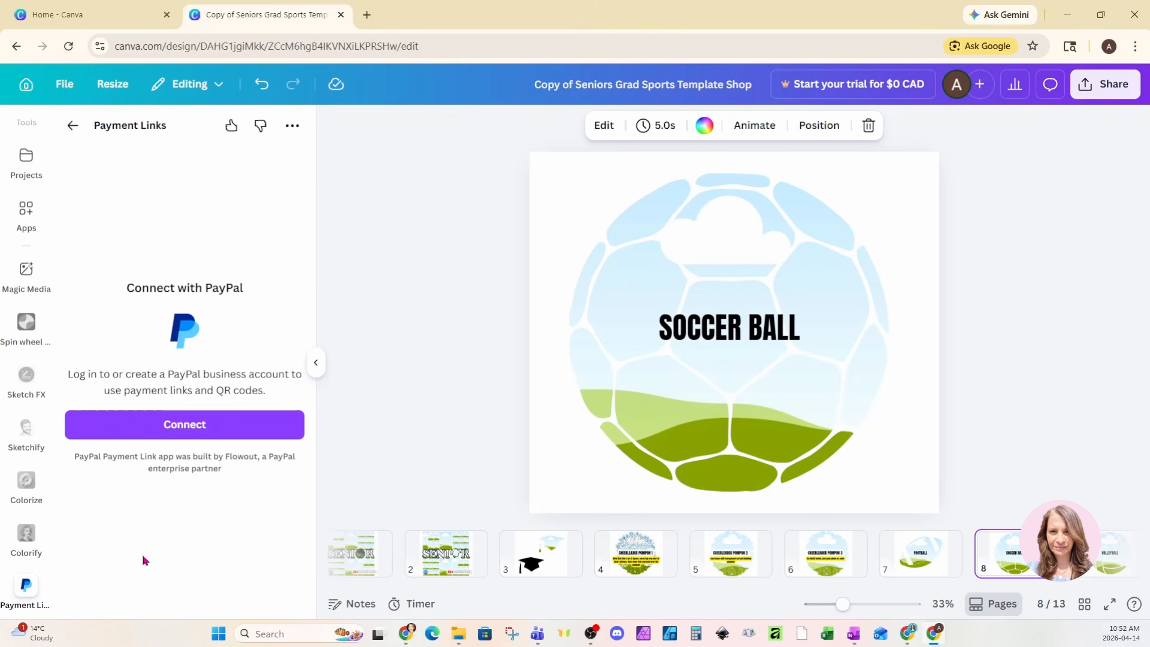
# Step: Link the PayPal business account to Payment Links by signing in to PayPal in a new tab
pyautogui.click(80, 428)
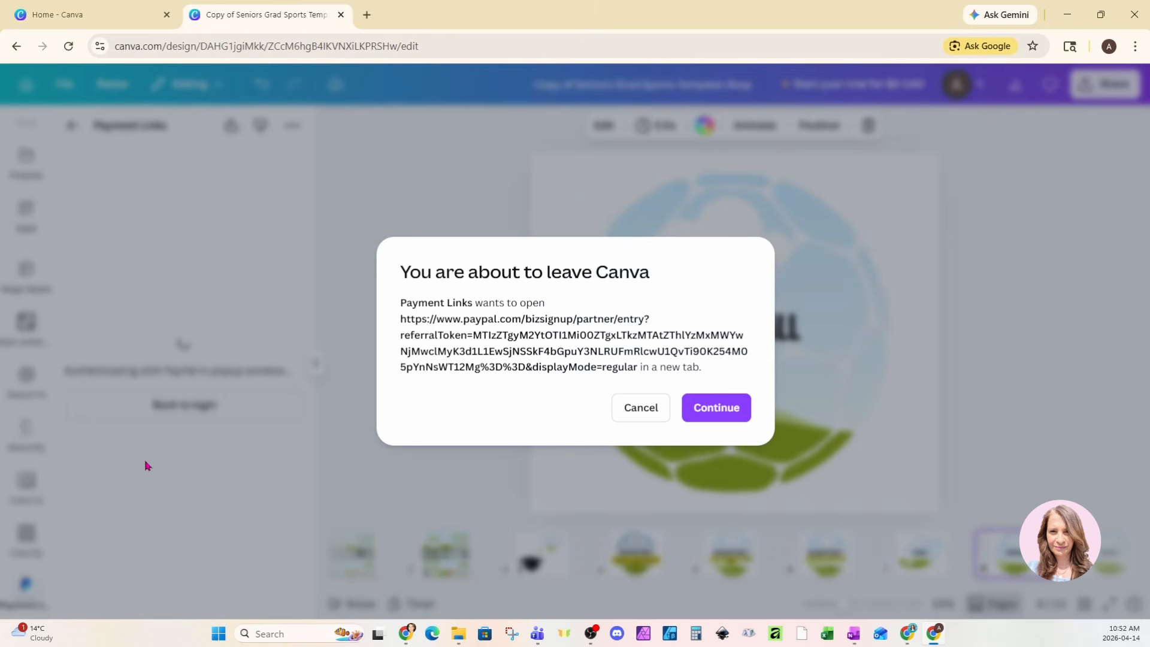
pyautogui.click(713, 413)
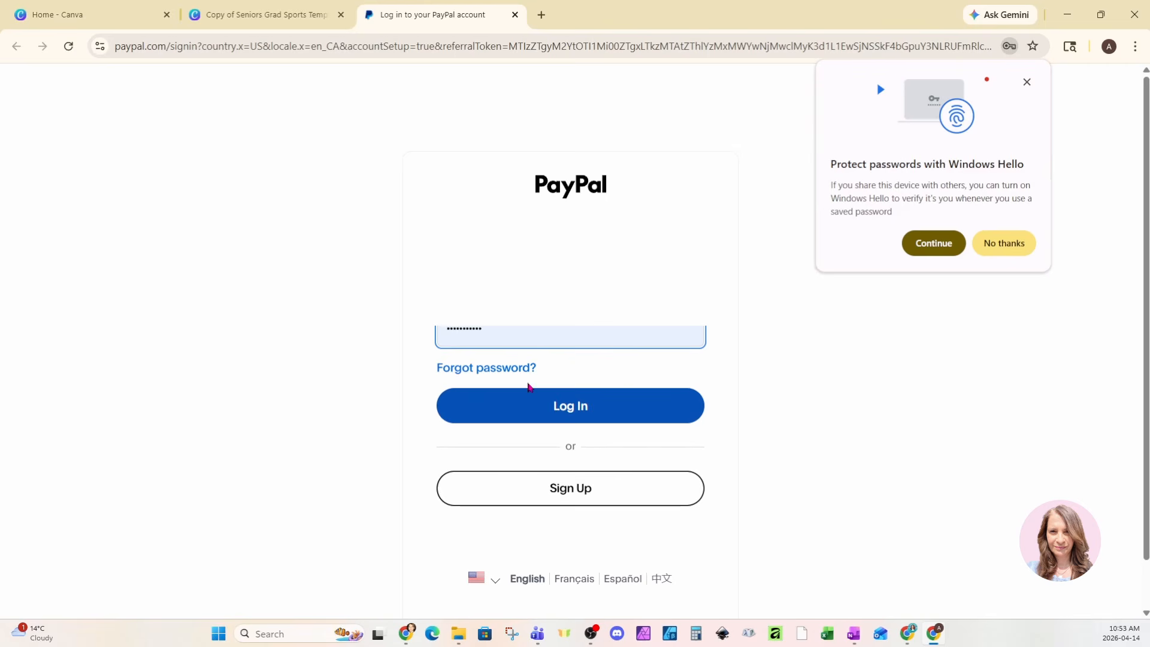
pyautogui.click(465, 414)
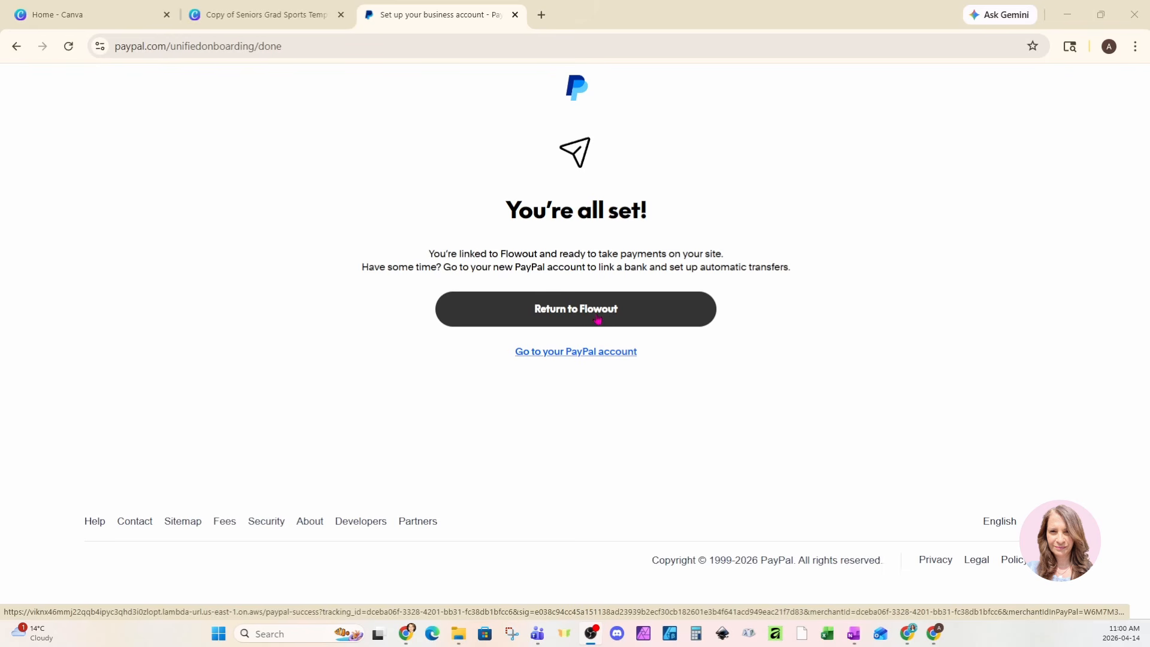
pyautogui.click(598, 319)
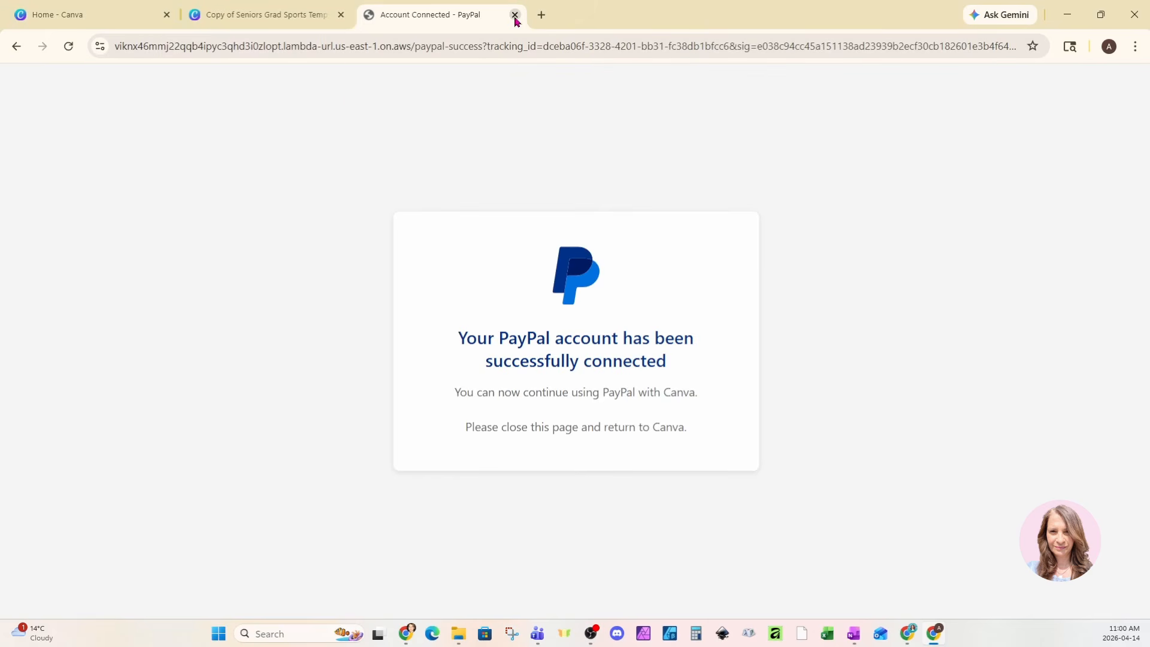
# Step: Back in Canva, enter item name 'Seniors Photo Collage Bundle' with price 4.99 CAD
pyautogui.click(241, 20)
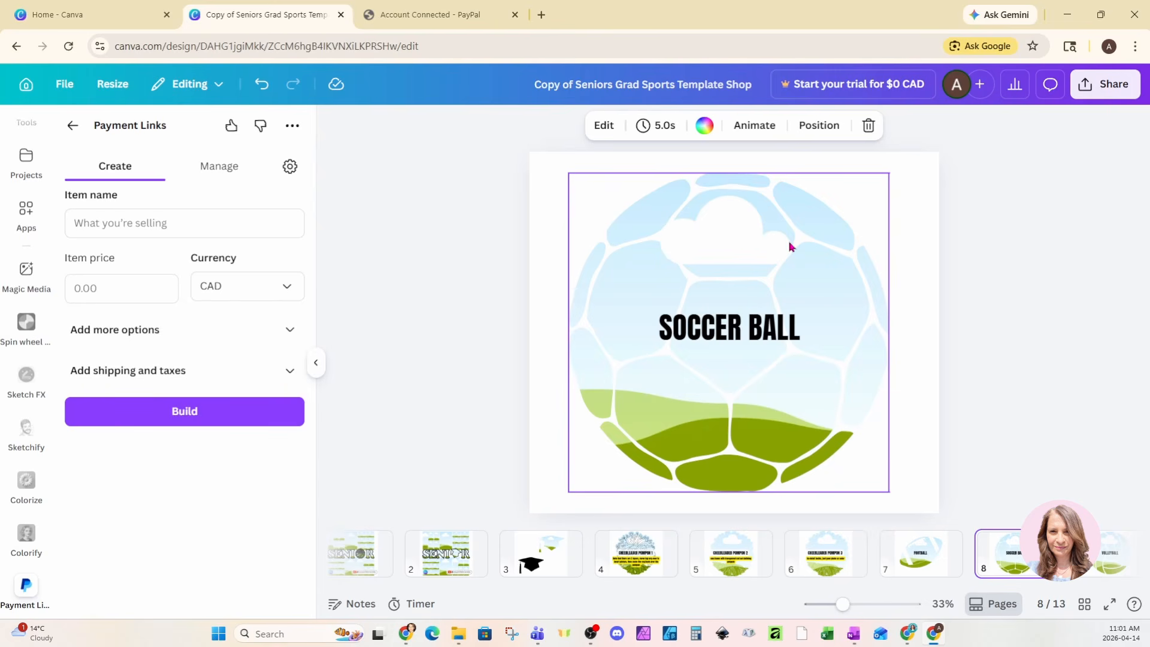
pyautogui.click(203, 226)
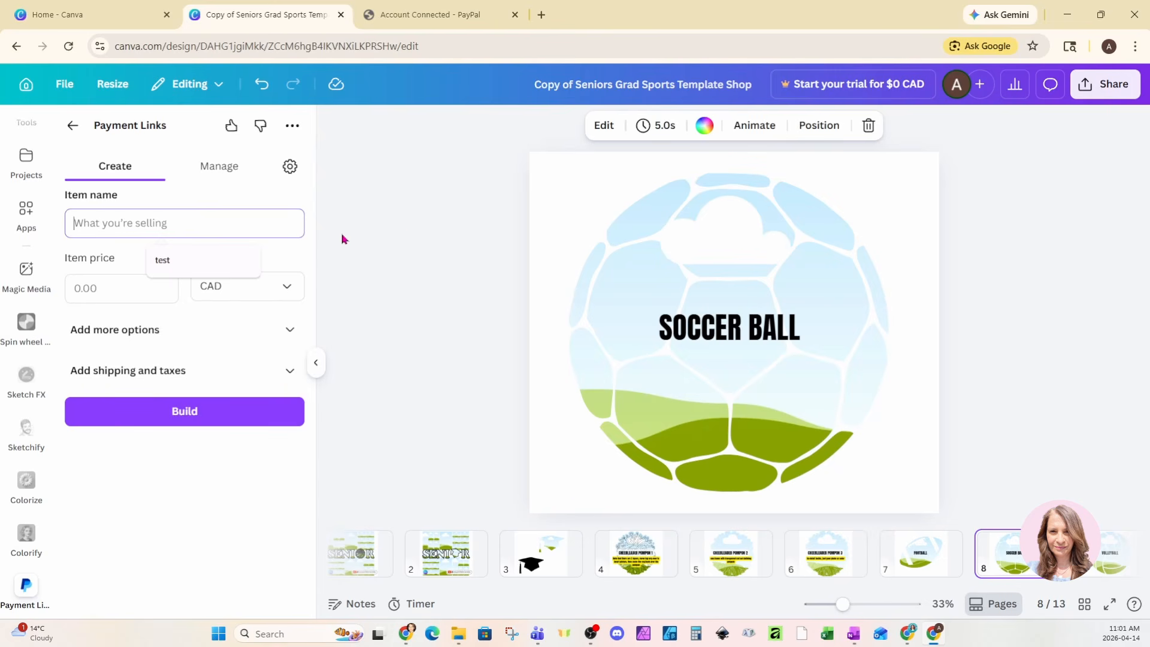
pyautogui.write('Senior')
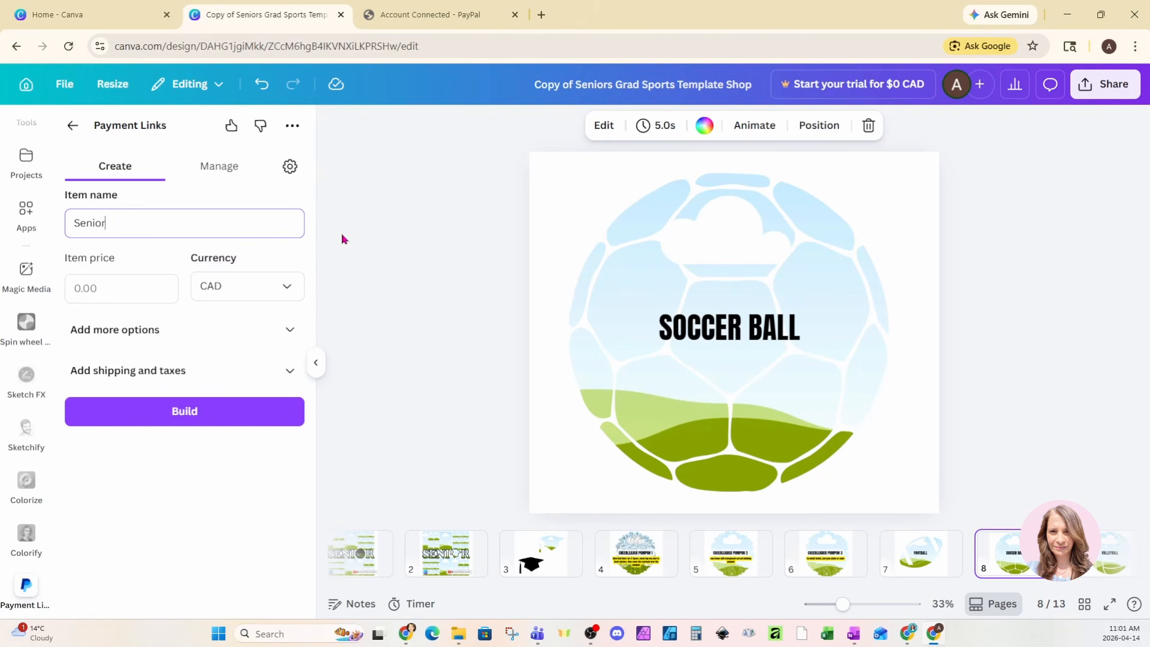
pyautogui.write('s Photo Collage Bundle')
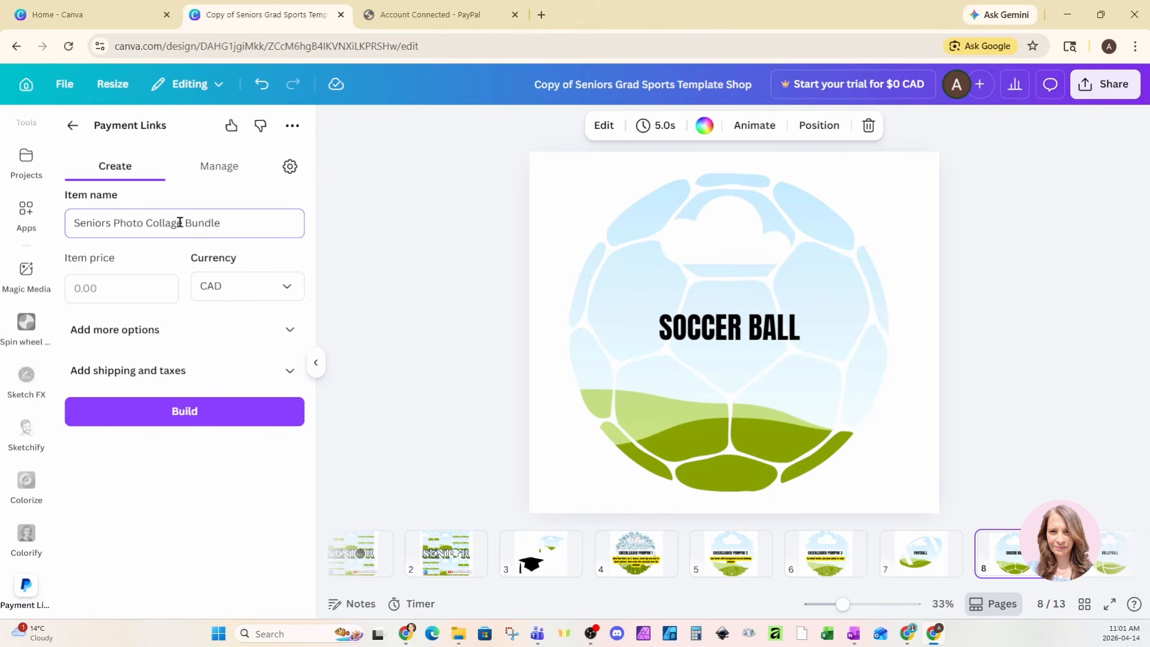
pyautogui.click(127, 291)
pyautogui.write('4.99')
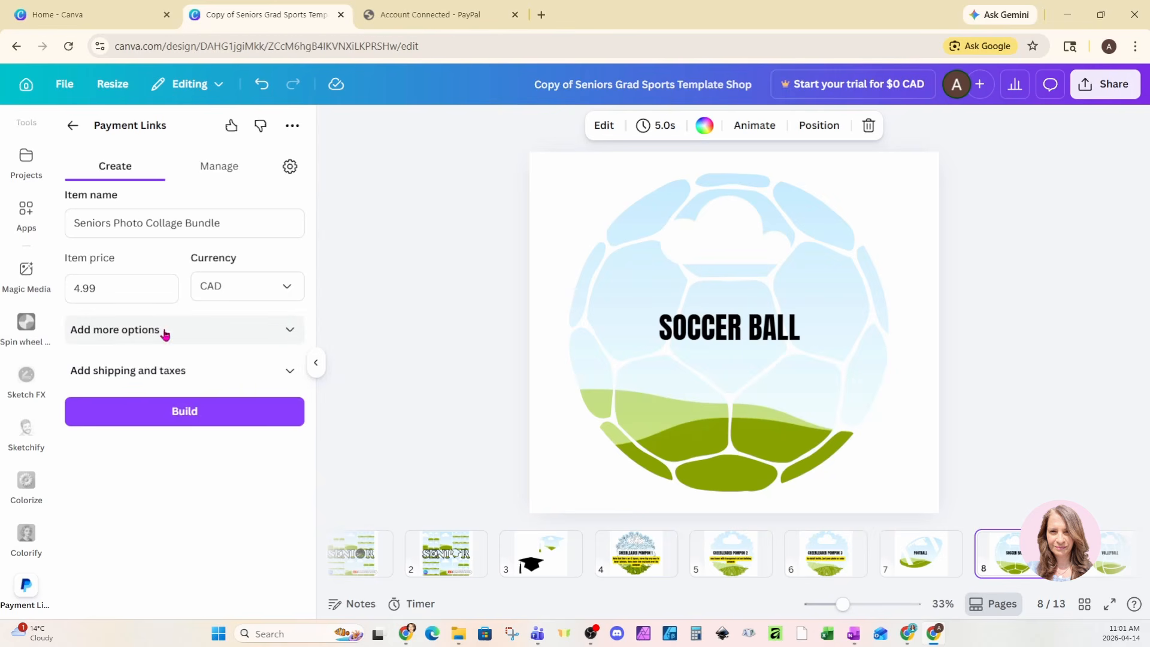
# Step: Add a description of the soccer-ball and basketball-shaped frame bundle and Product ID 558-77
pyautogui.click(289, 332)
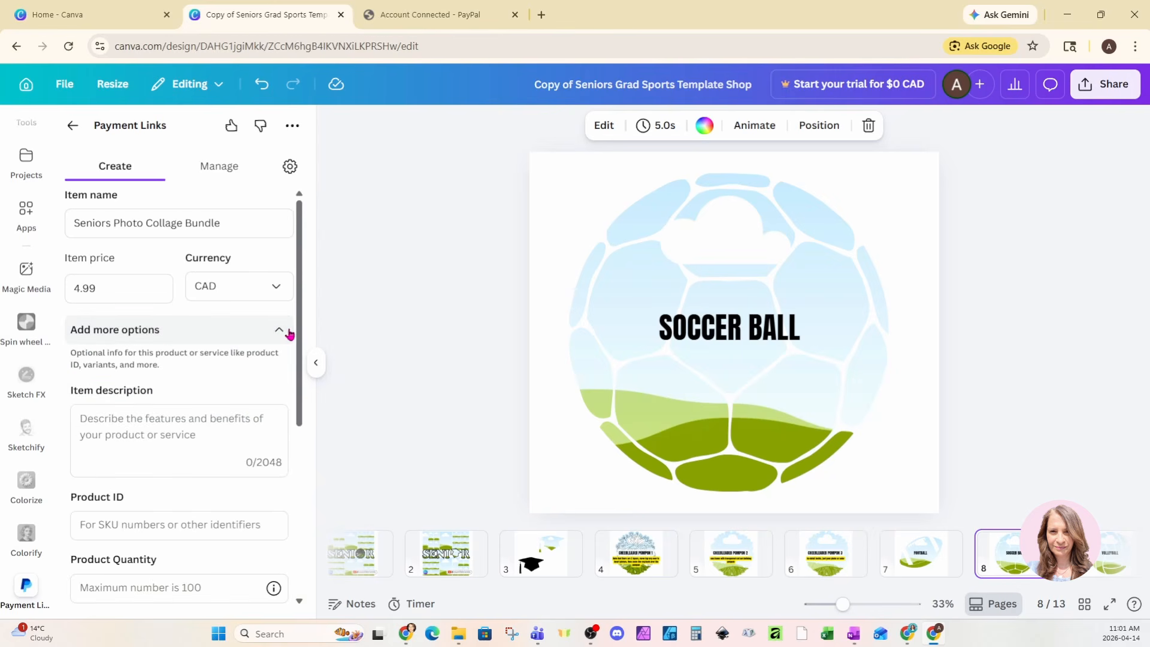
pyautogui.click(143, 426)
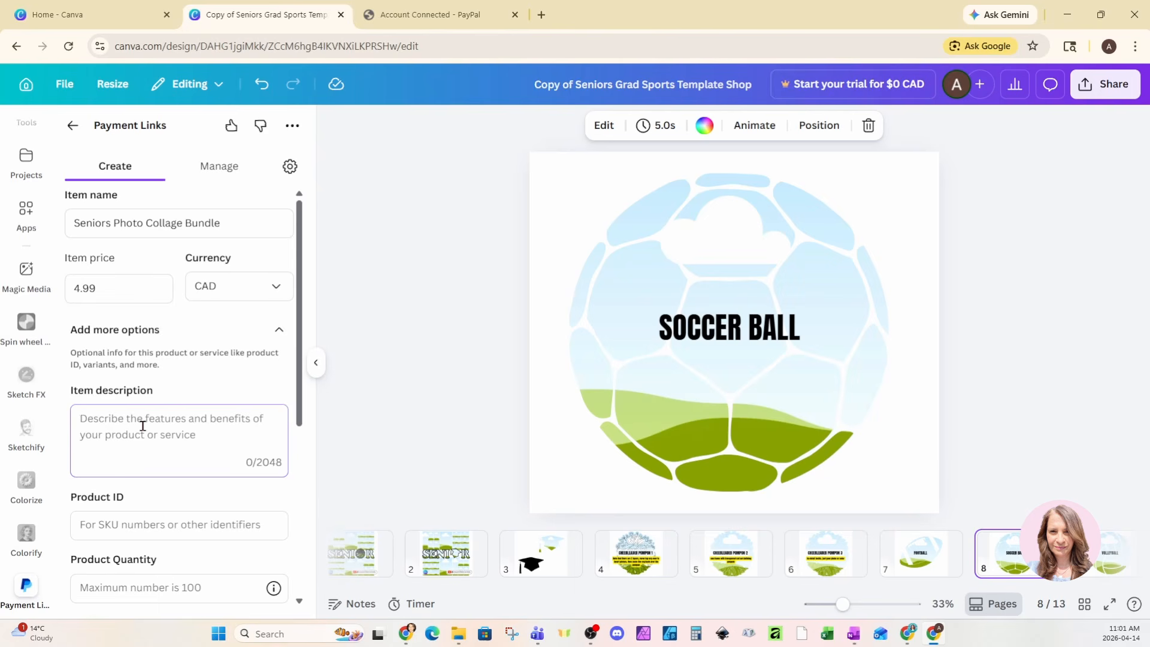
pyautogui.write('Seniors')
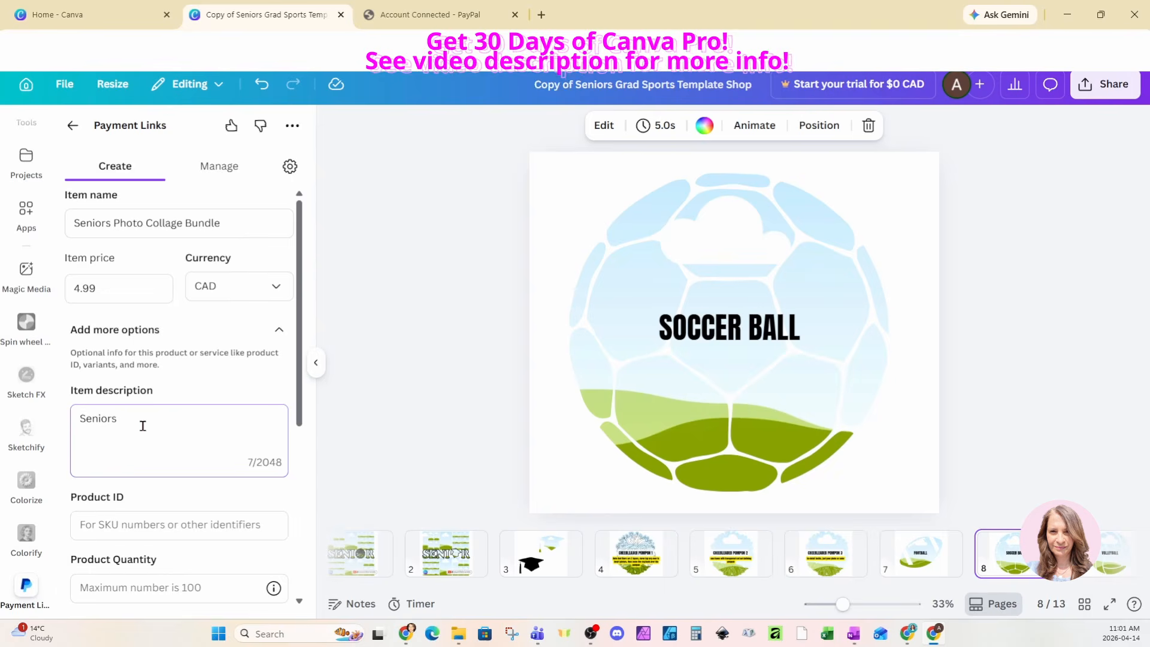
pyautogui.write(' Photo Collage Bu')
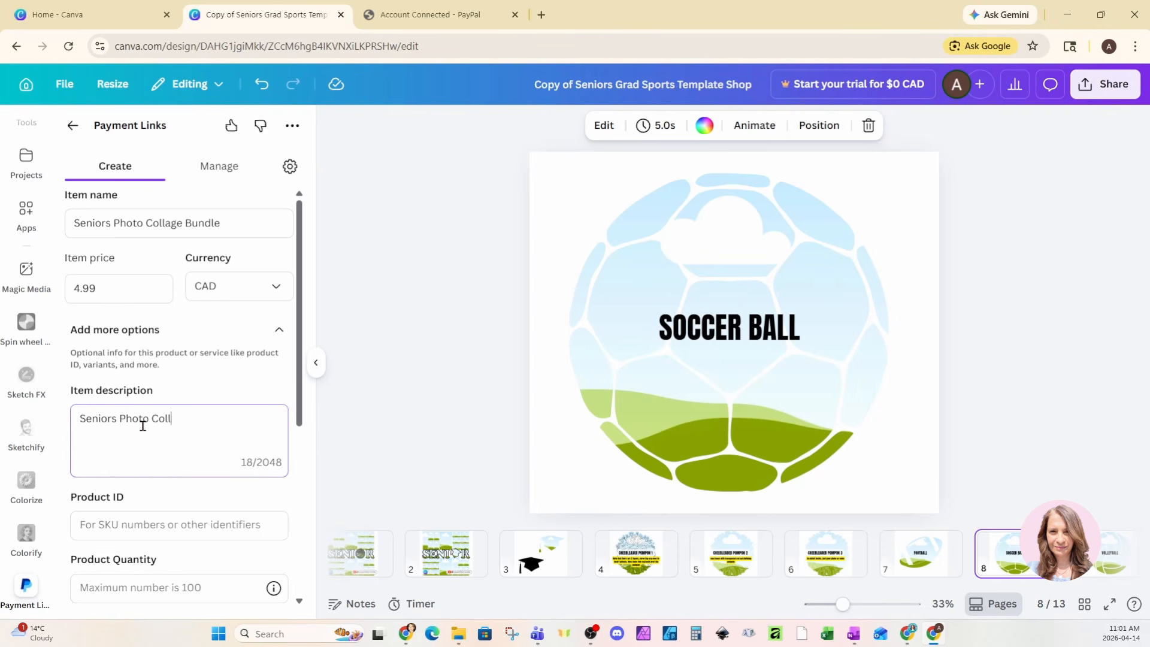
pyautogui.write('ndle')
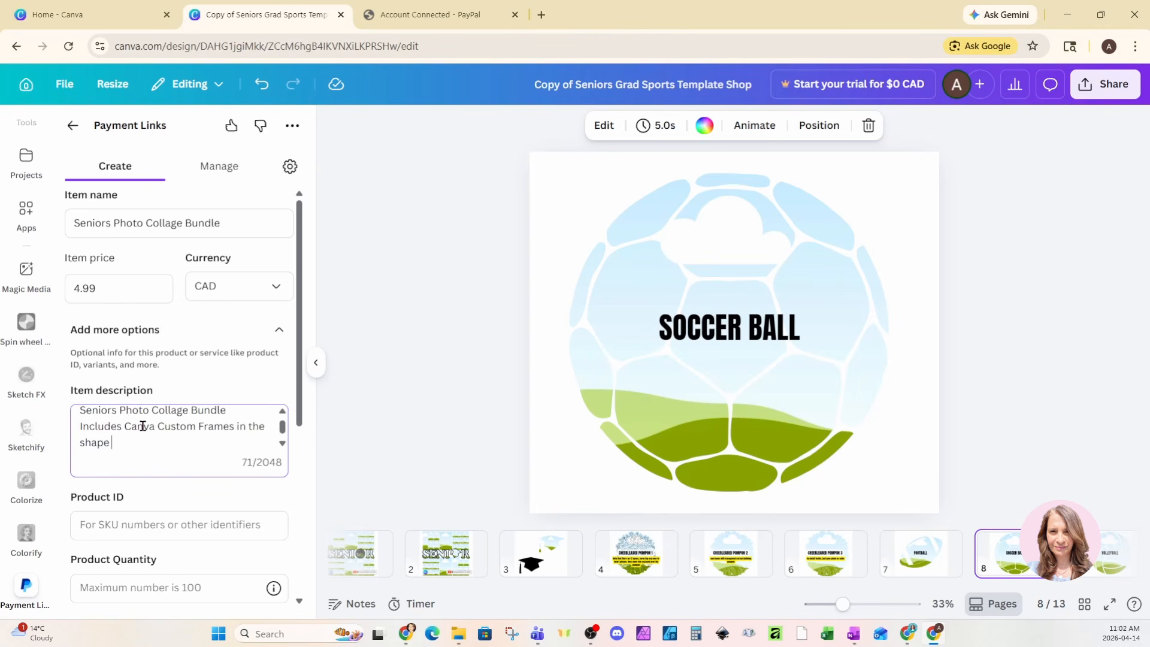
pyautogui.write('of soccer ball, basketbal')
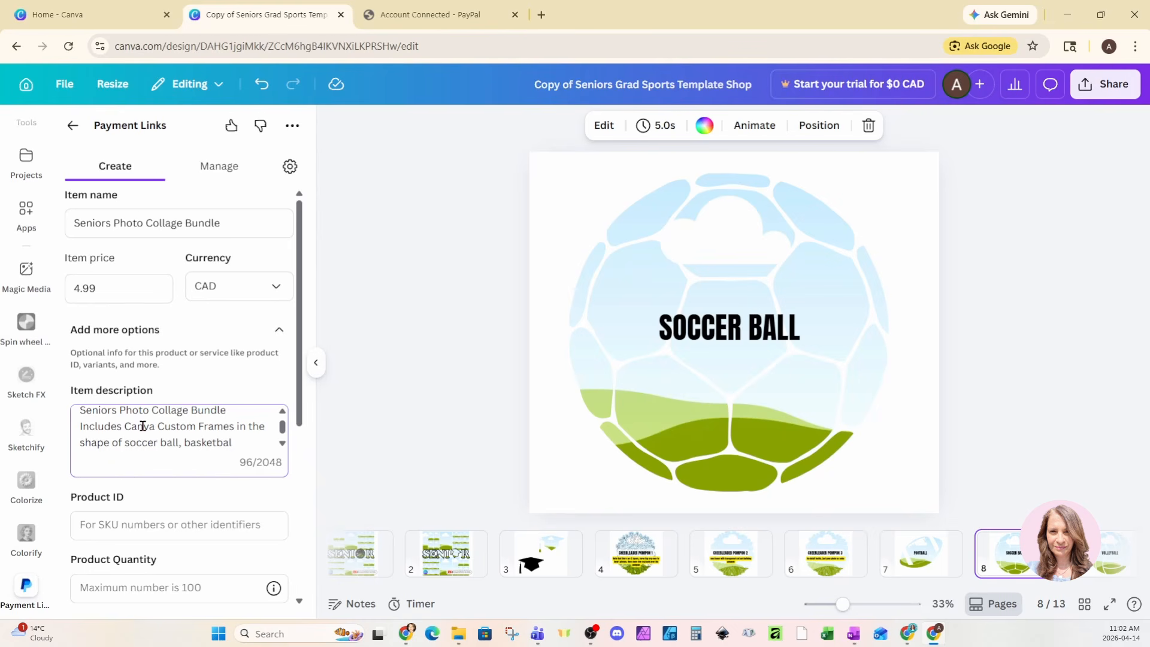
pyautogui.write('l...')
pyautogui.scroll(-1, 154, 495)
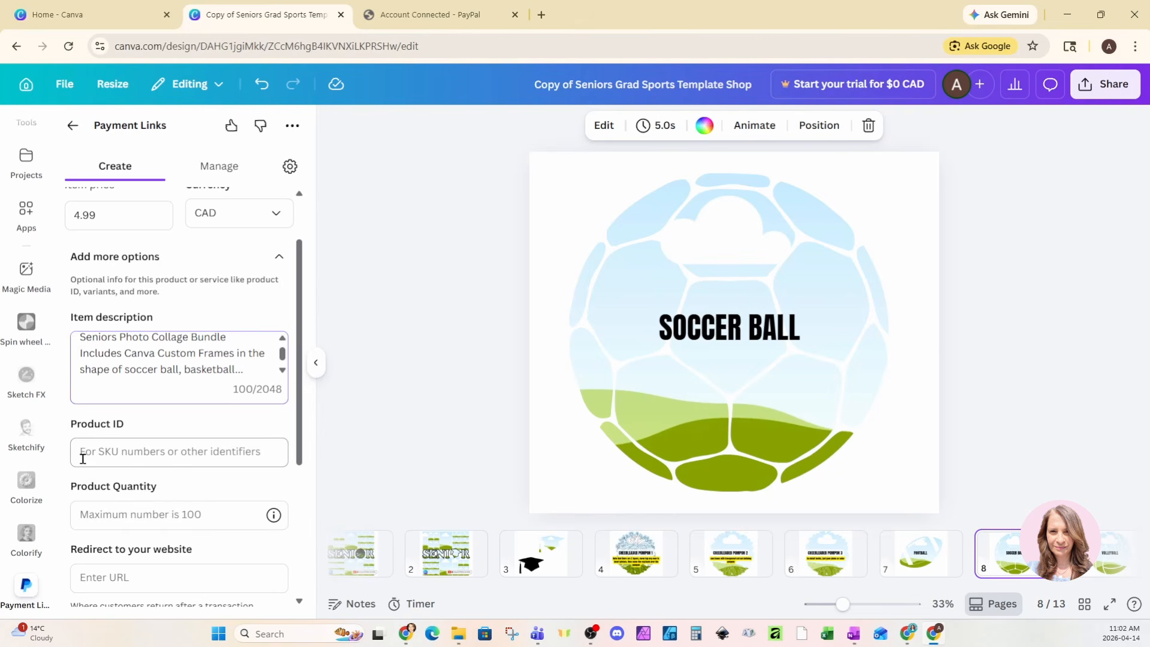
pyautogui.click(173, 455)
pyautogui.write('558-77')
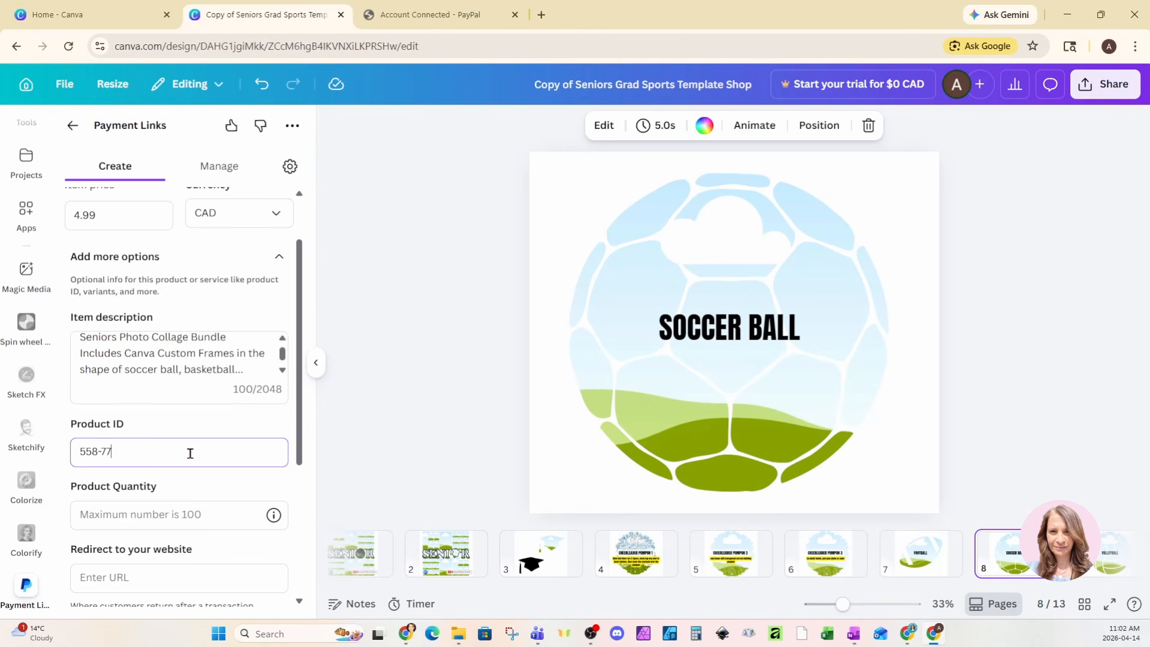
pyautogui.scroll(-1, 190, 454)
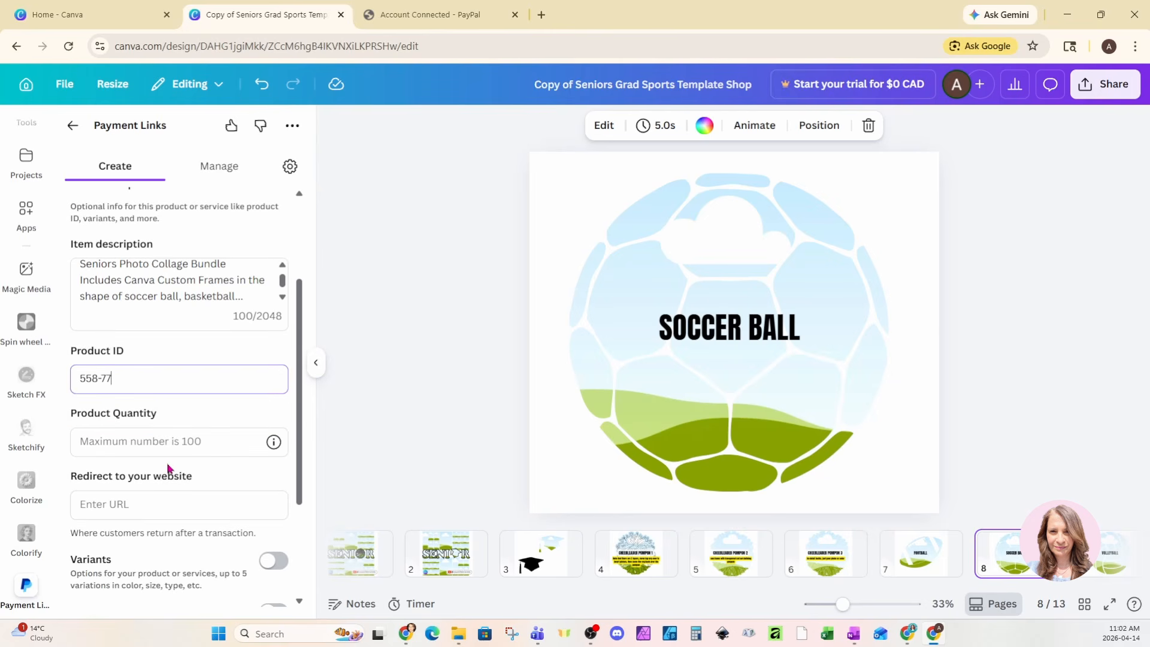
pyautogui.click(107, 449)
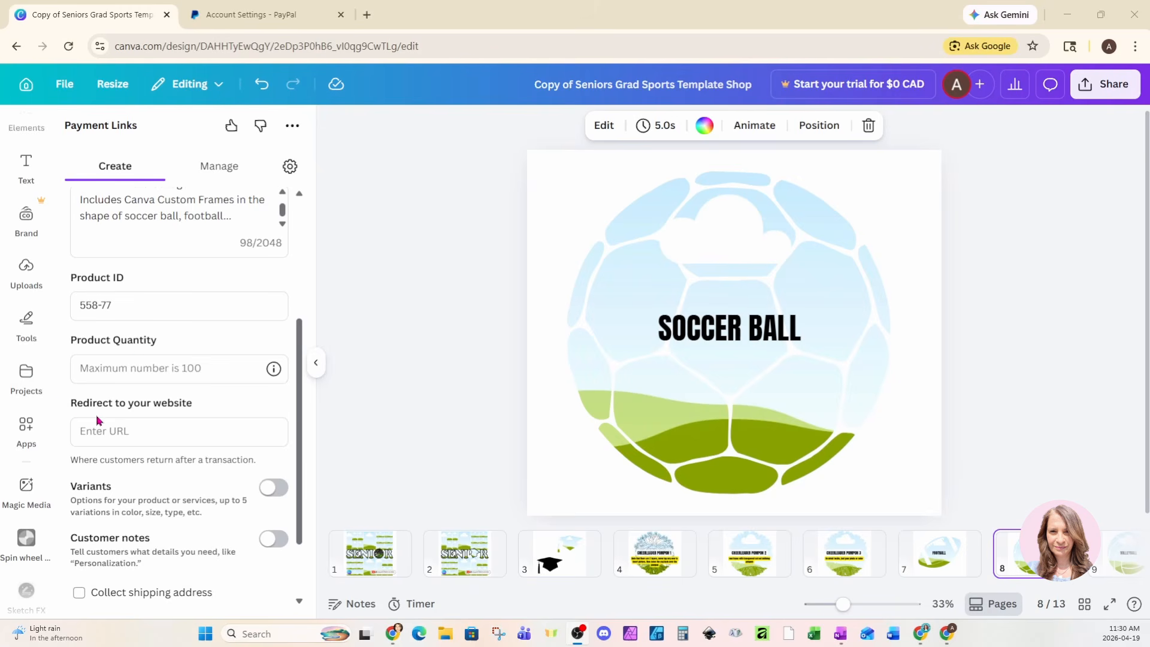
pyautogui.click(175, 430)
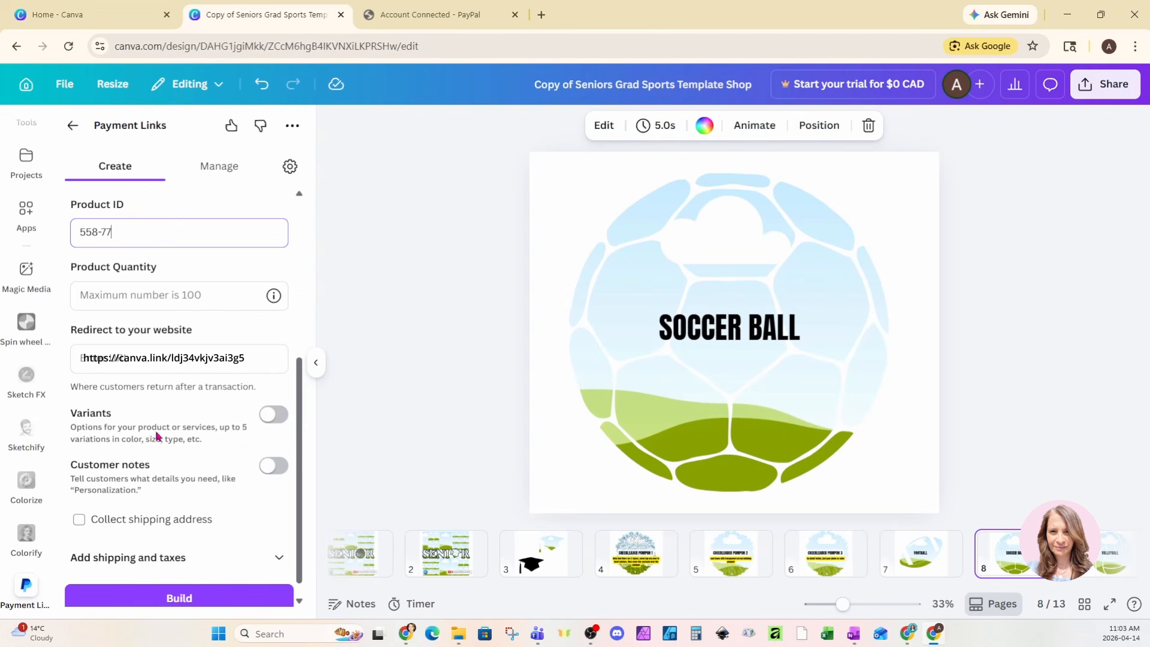
# Step: Turn on shipping address collection, keeping variants off and shipping fee and tax unset
pyautogui.click(274, 414)
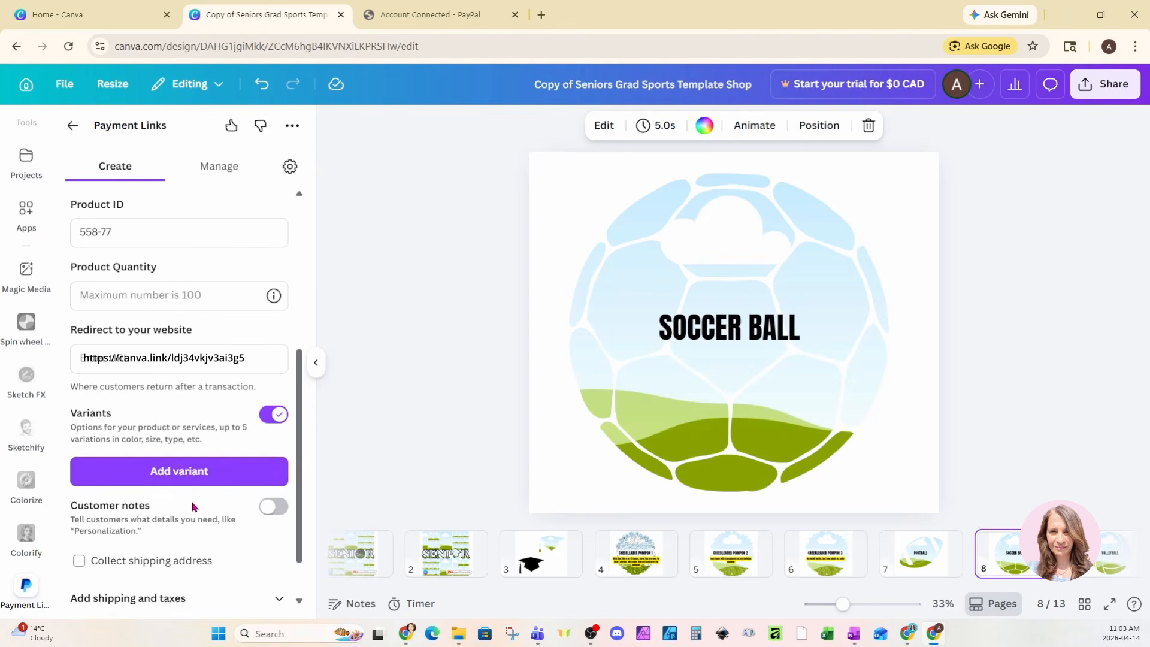
pyautogui.click(276, 414)
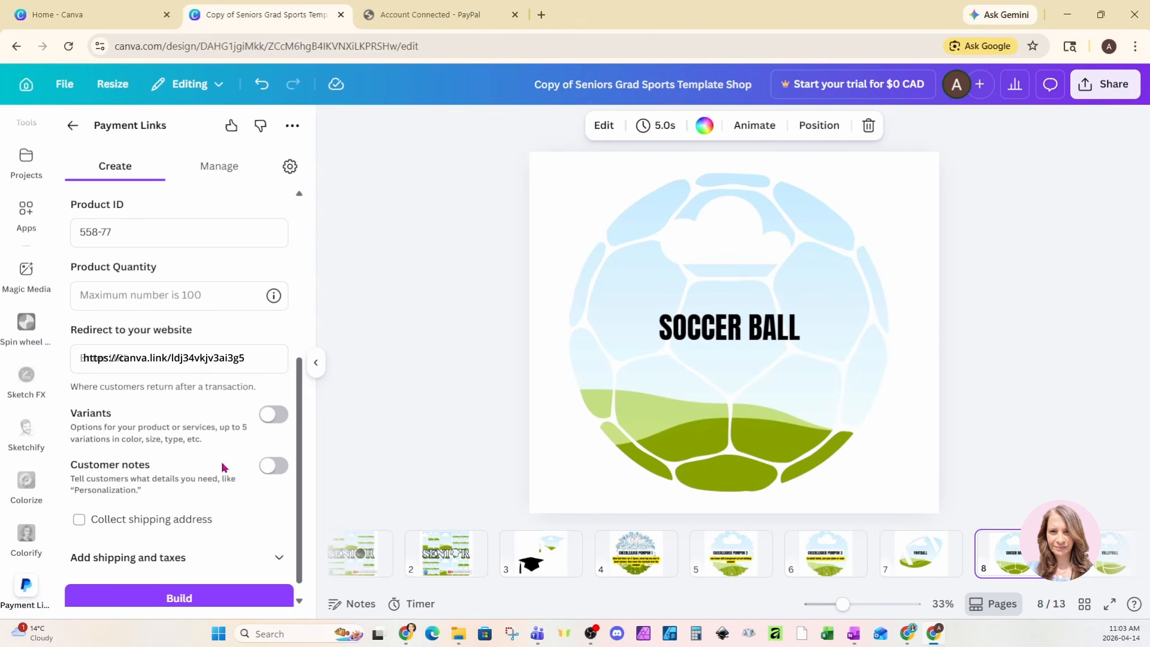
pyautogui.scroll(-1, 95, 526)
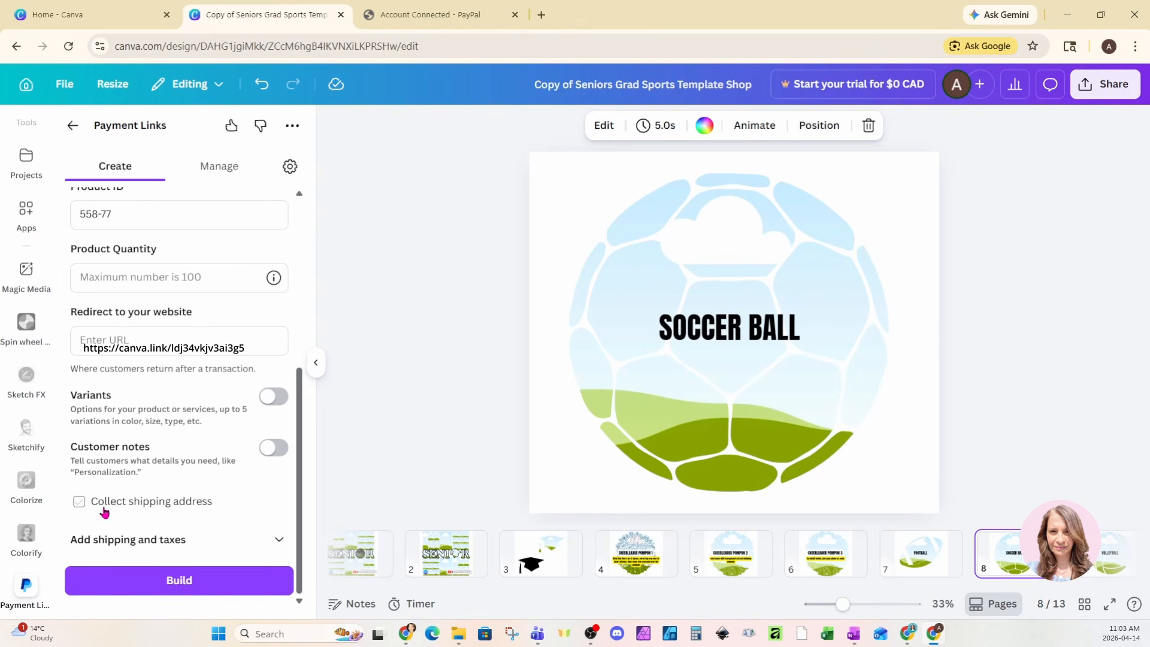
pyautogui.click(79, 504)
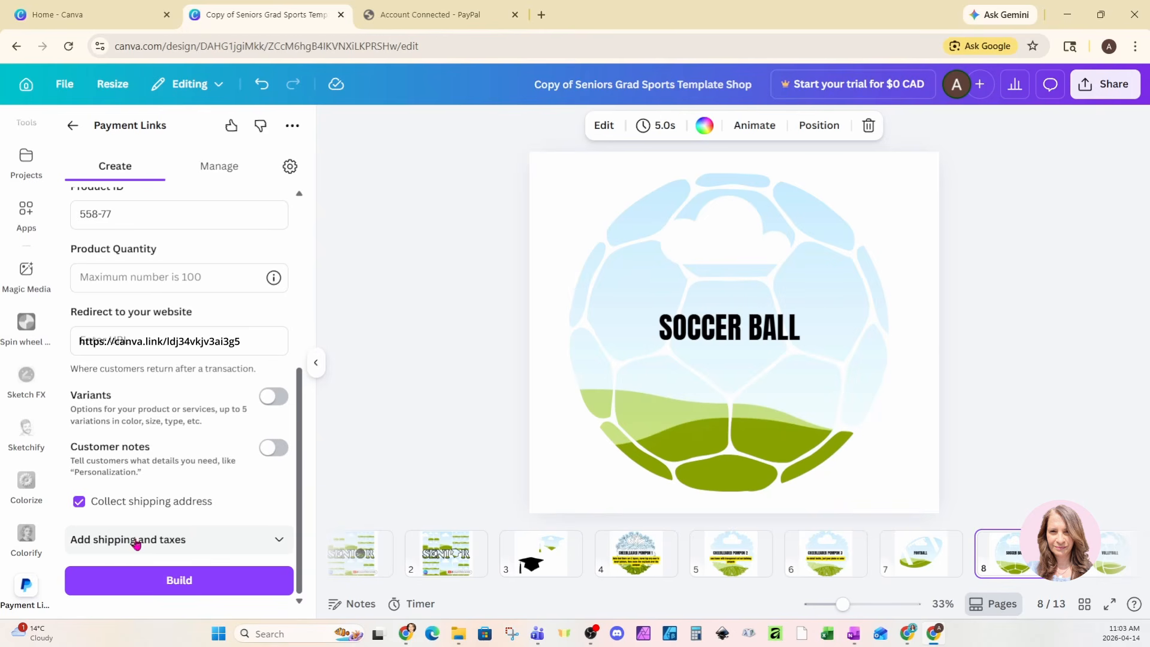
pyautogui.click(271, 543)
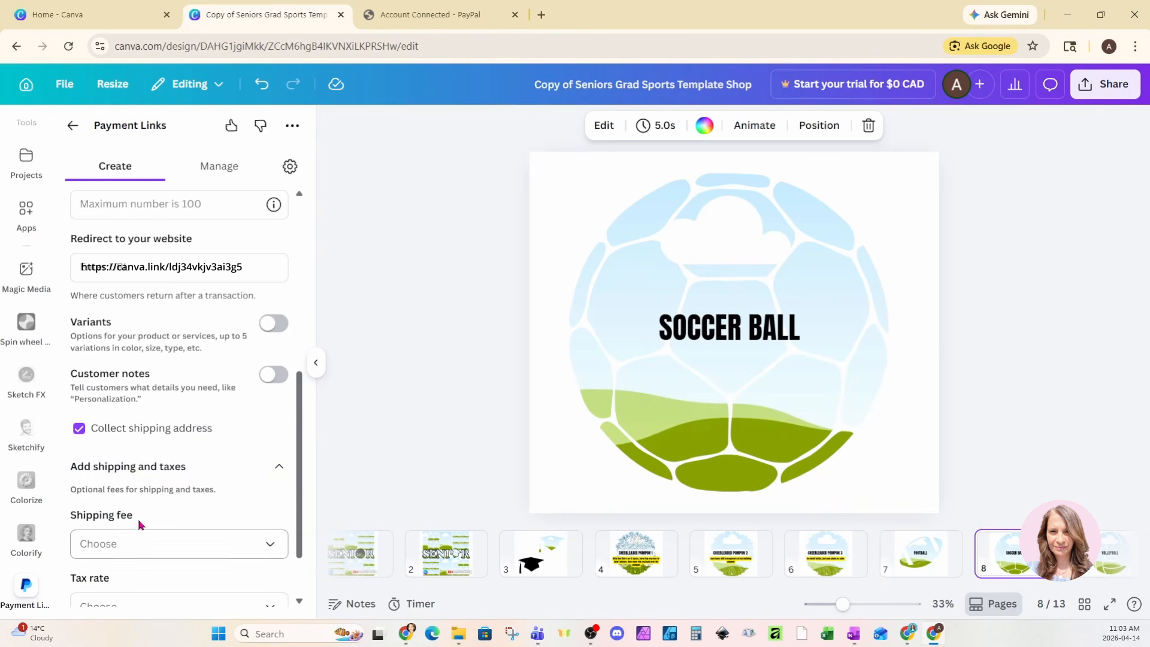
pyautogui.scroll(-2, 126, 542)
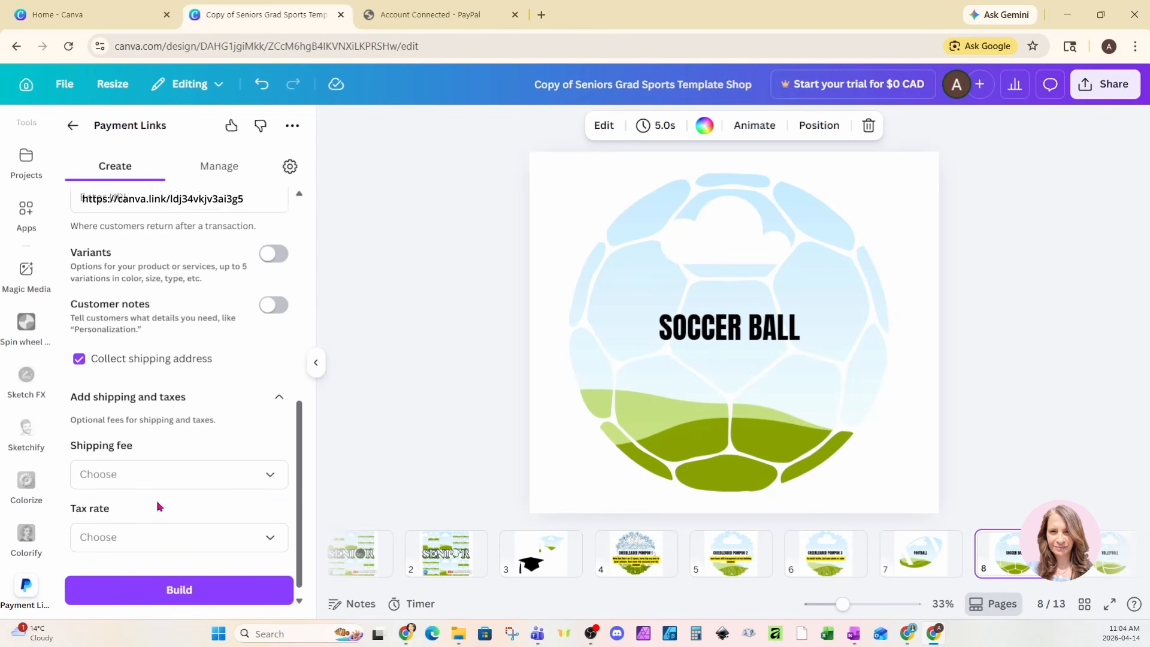
pyautogui.scroll(10, 157, 507)
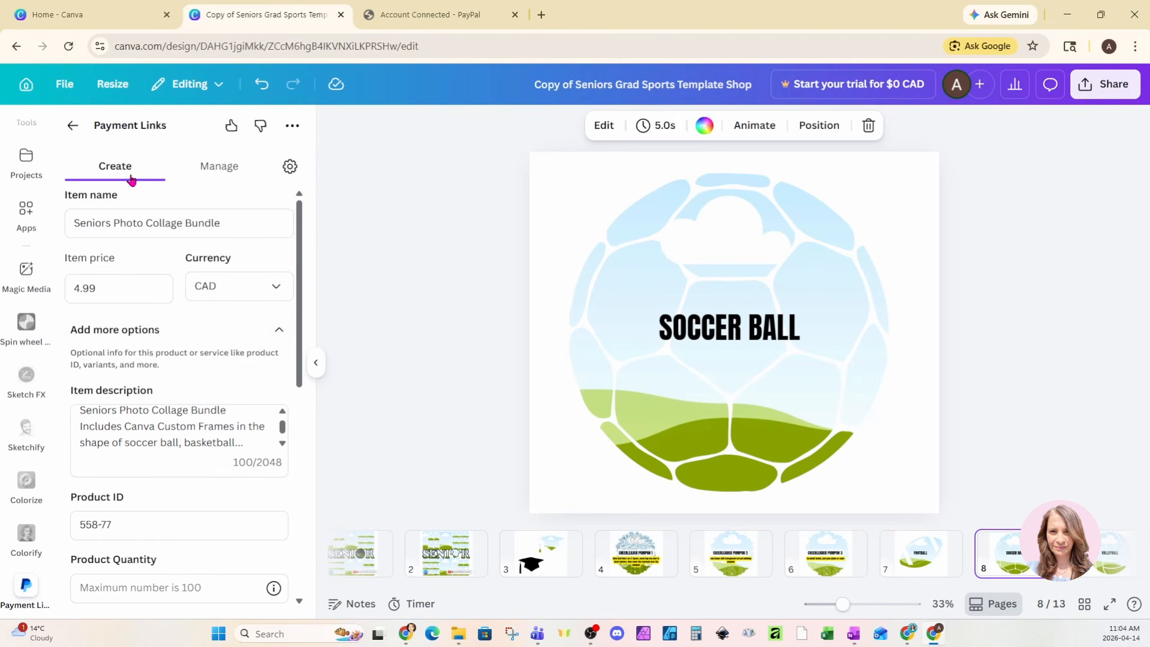
# Step: From the Manage list, open the payment link account settings and choose checkout customization
pyautogui.click(220, 176)
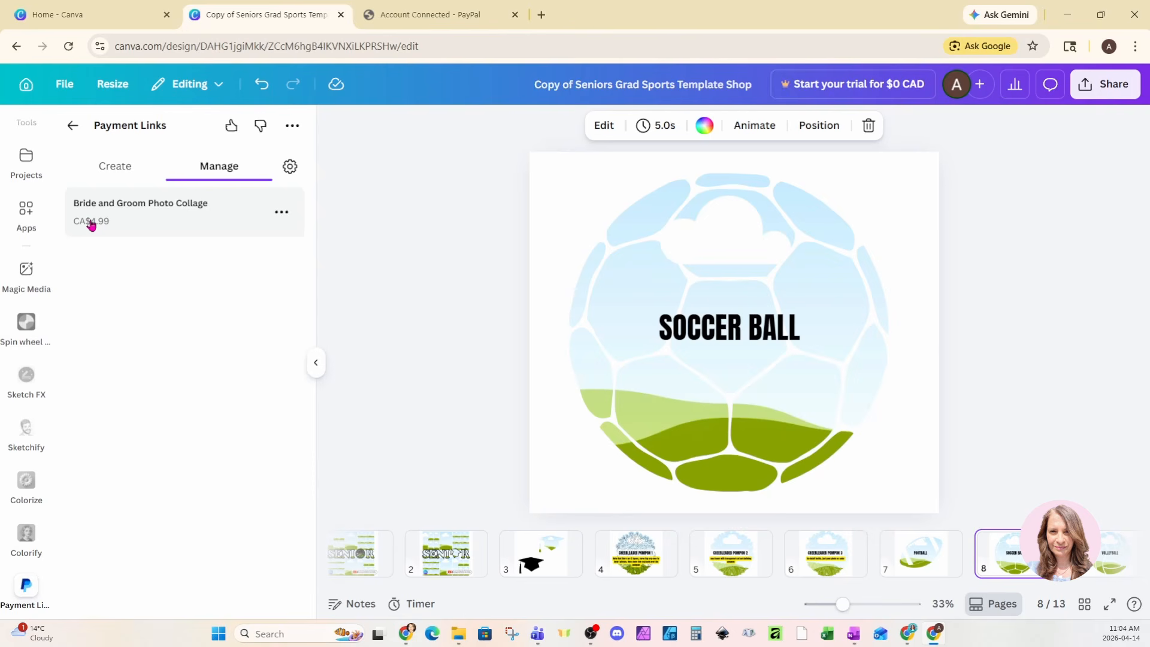
pyautogui.click(281, 223)
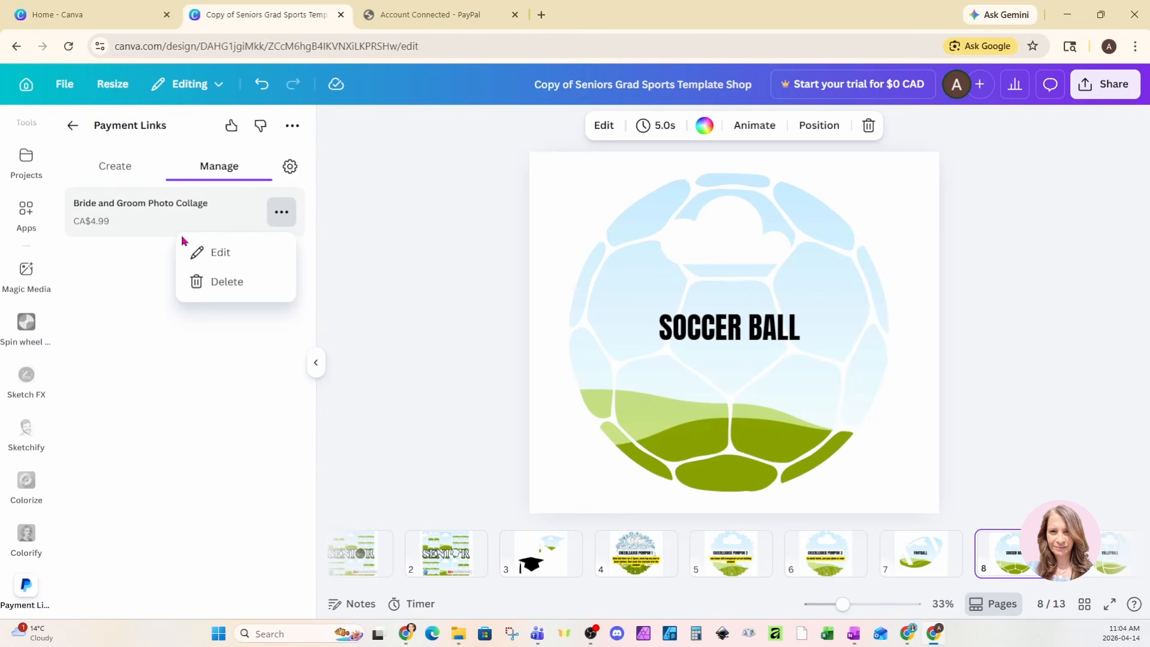
pyautogui.click(291, 167)
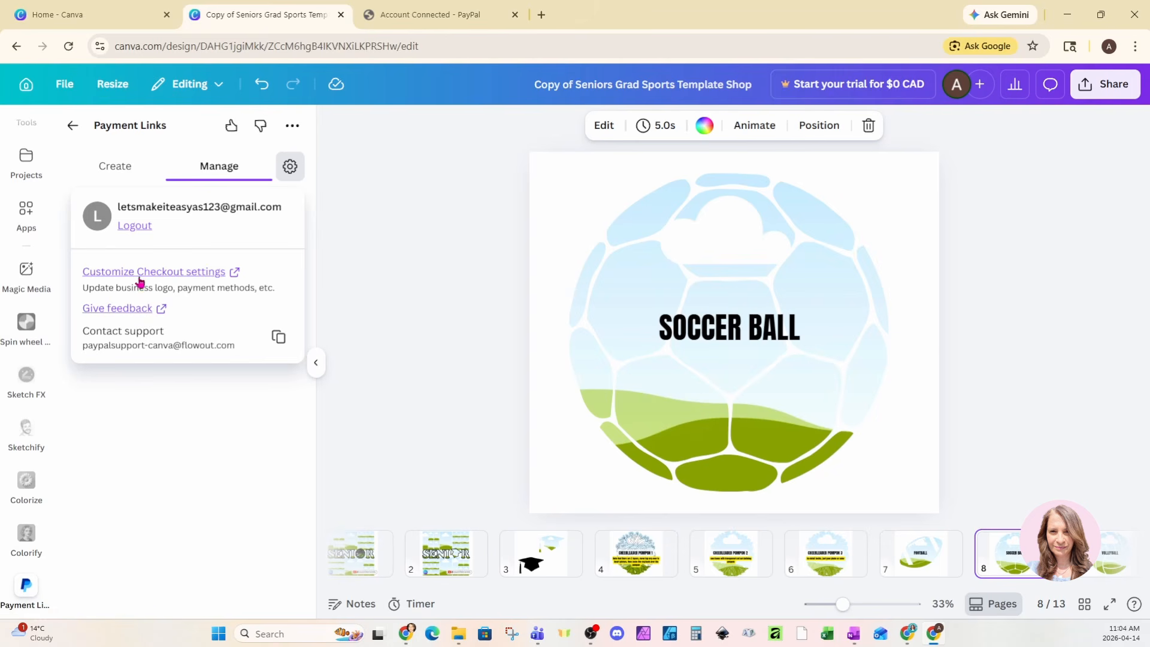
pyautogui.click(116, 275)
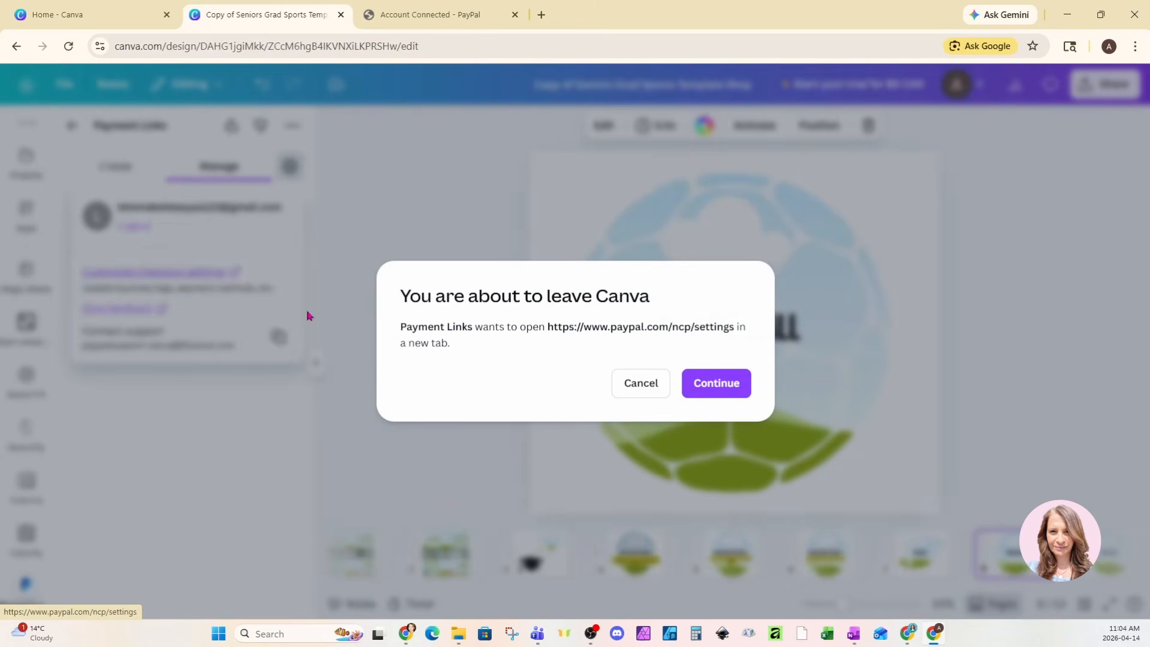
# Step: Open PayPal's Payment Links and Buttons Settings and review options such as Pay Later and Apple Pay
pyautogui.click(739, 391)
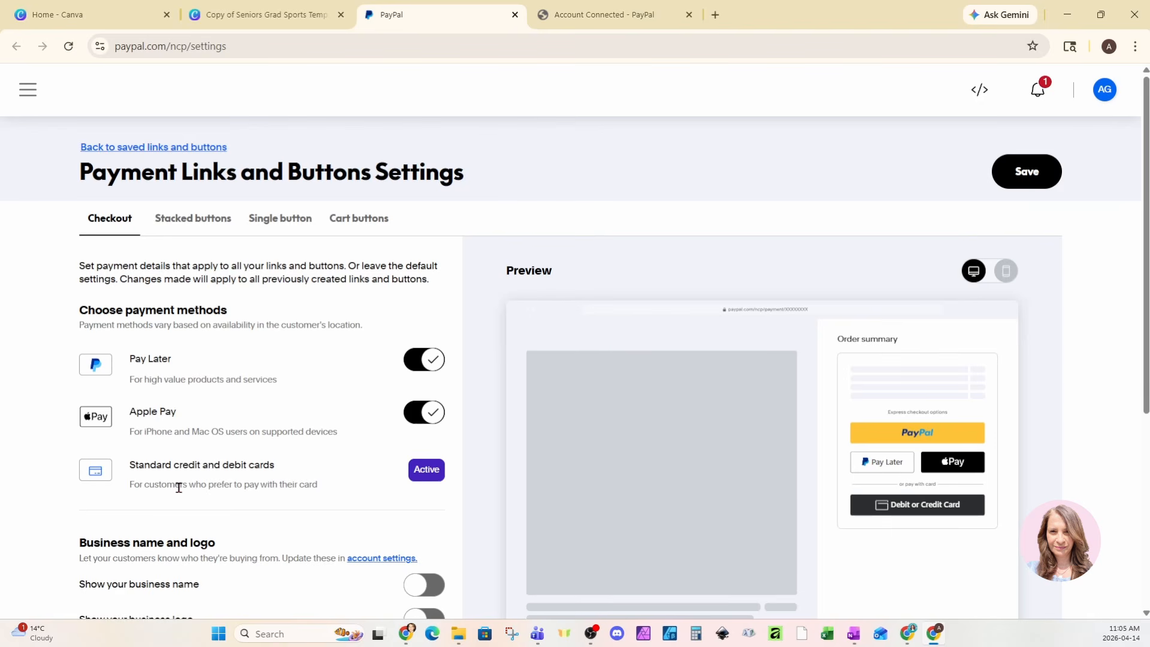
pyautogui.scroll(-2, 177, 484)
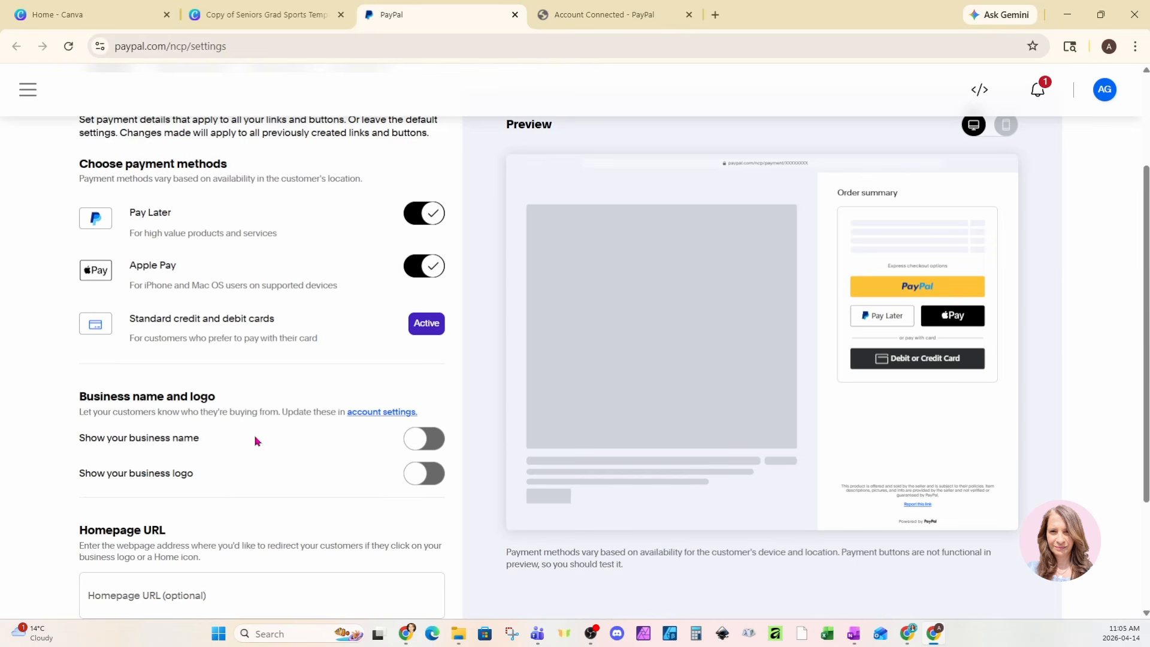
pyautogui.scroll(-1, 300, 499)
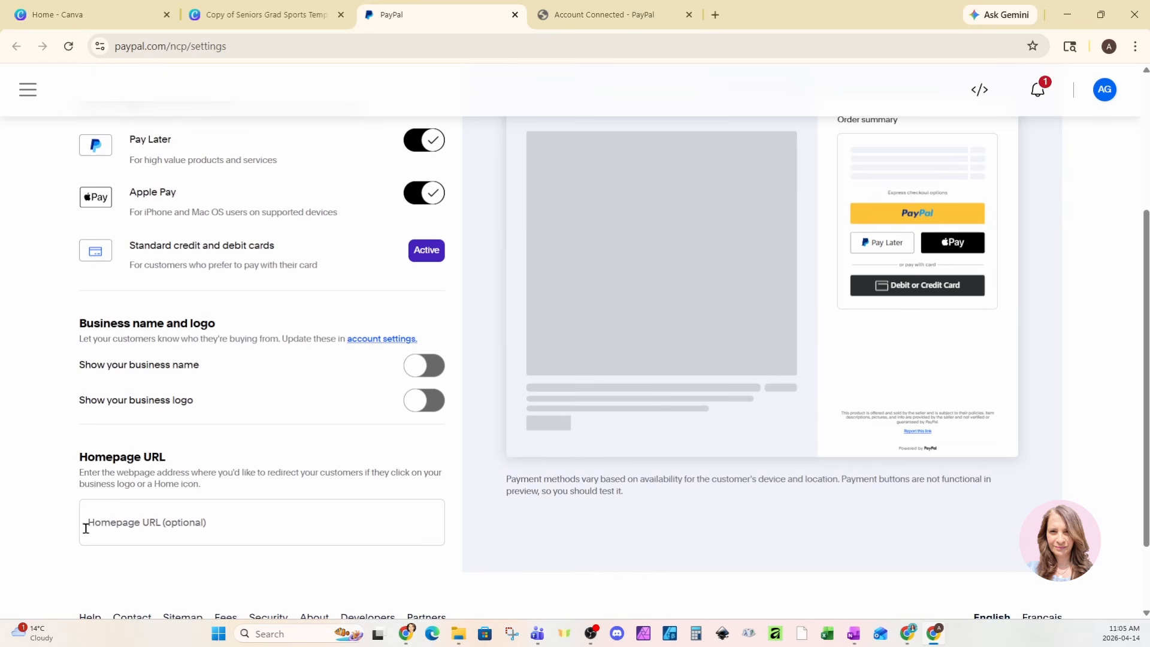
pyautogui.scroll(3, 165, 532)
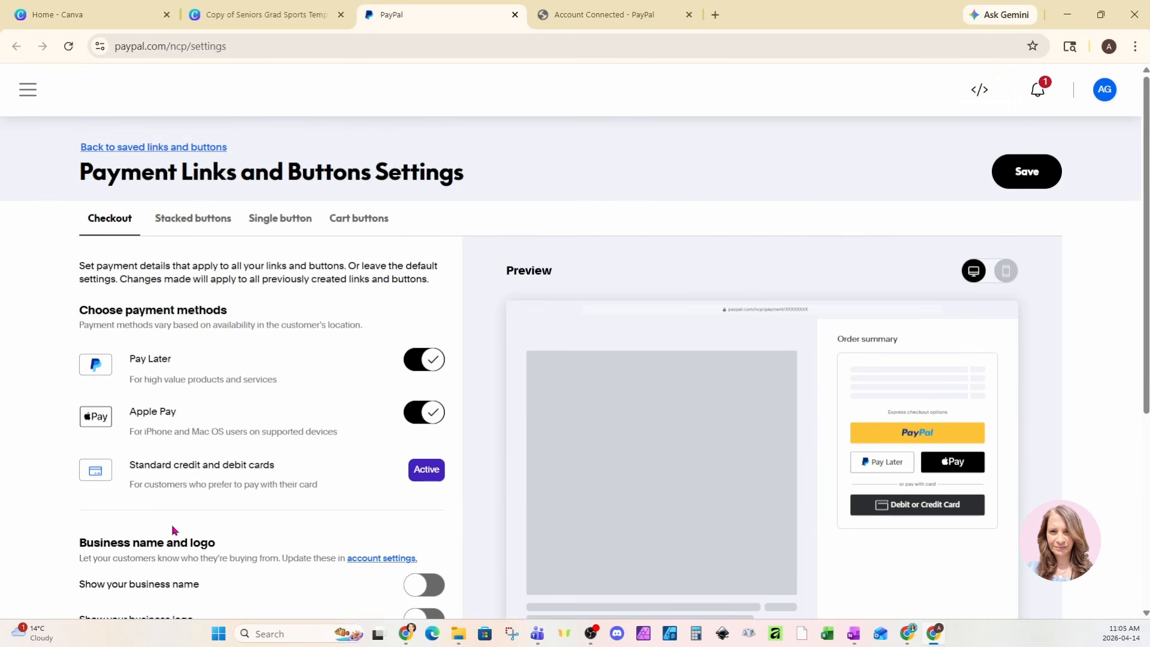
pyautogui.scroll(-3, 233, 524)
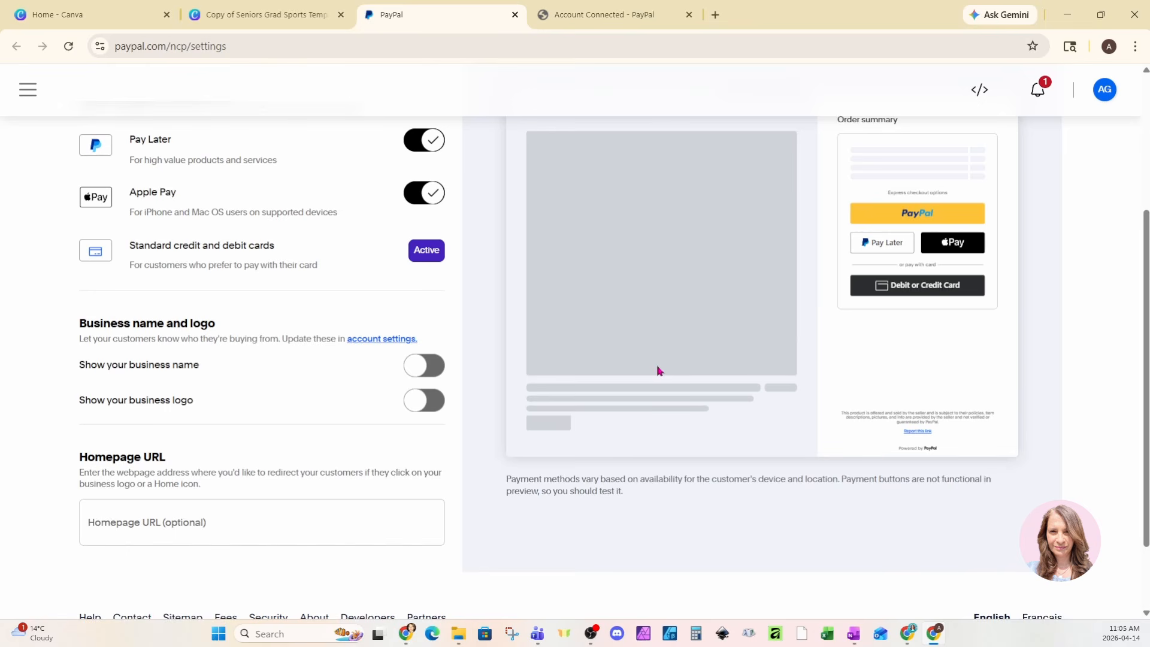
pyautogui.scroll(2, 659, 371)
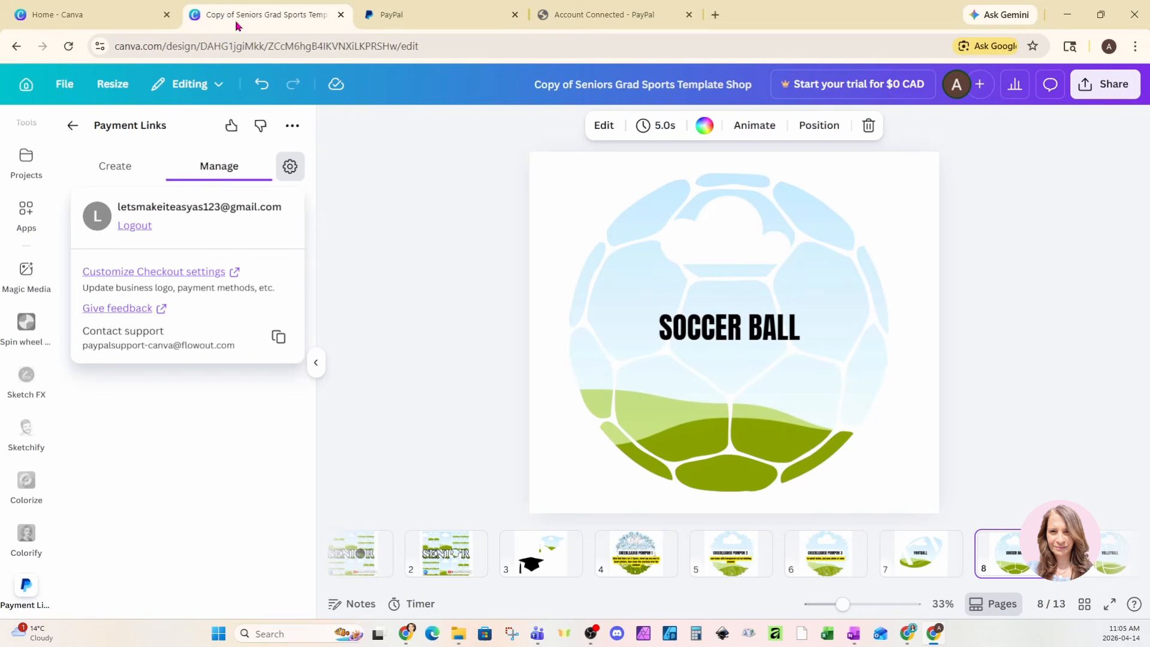
# Step: Go to blank page 13 in Canva and return to the filled Seniors Photo Collage Bundle form
pyautogui.click(239, 22)
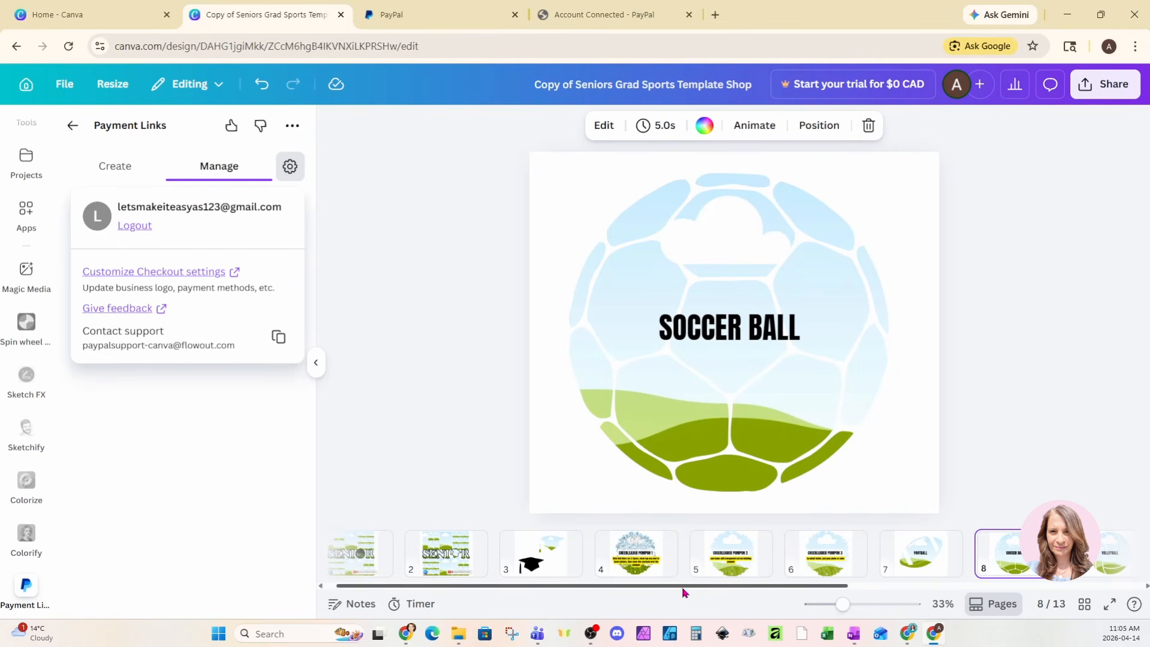
pyautogui.moveTo(685, 592); pyautogui.dragTo(1004, 594)
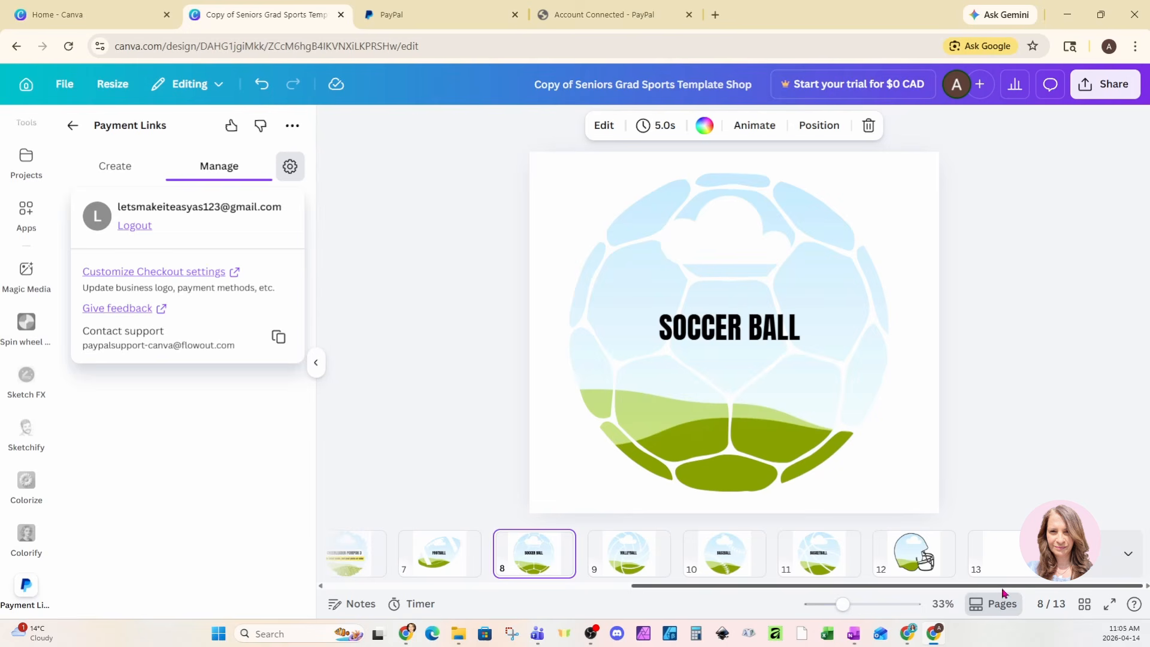
pyautogui.click(1017, 559)
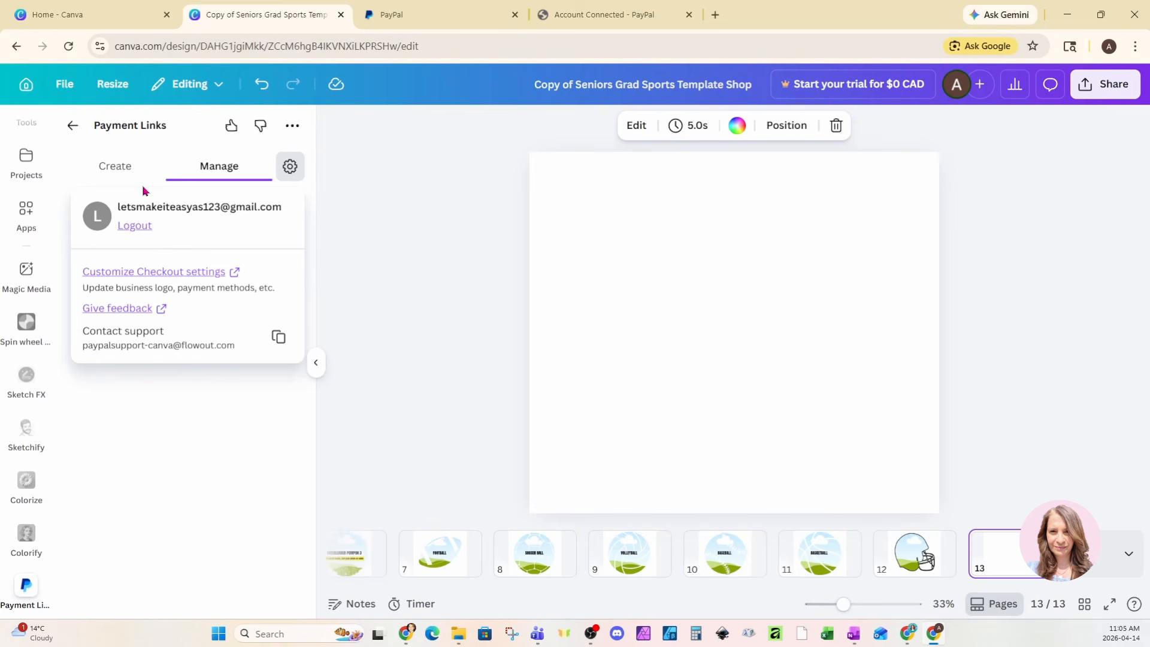
pyautogui.click(110, 172)
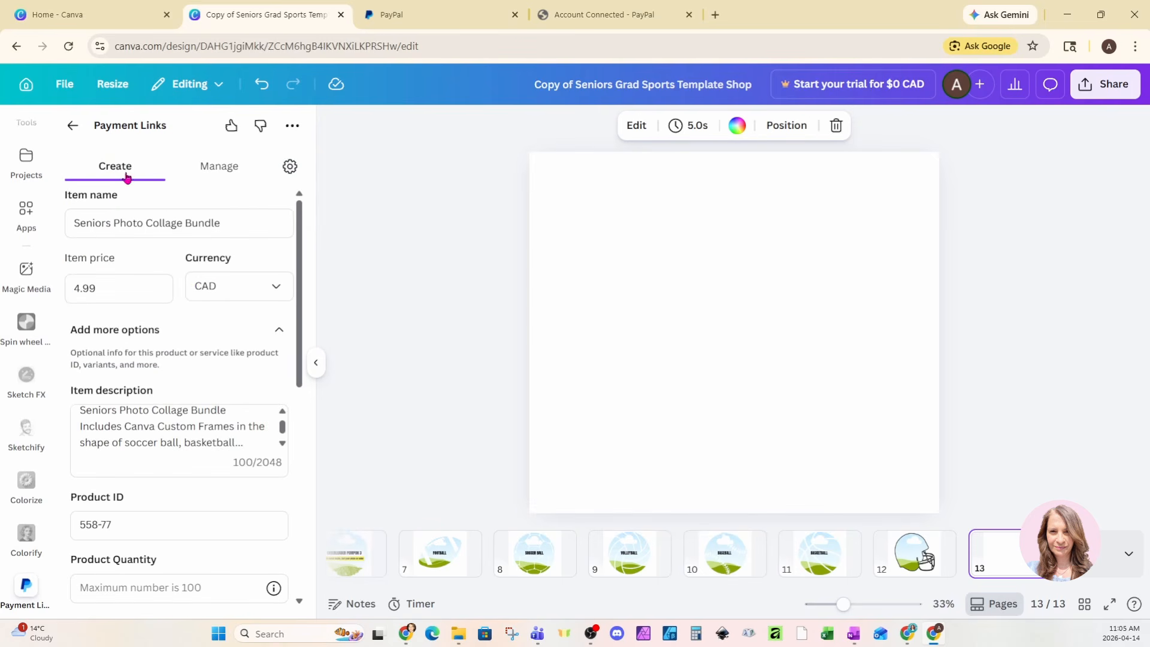
pyautogui.moveTo(297, 244); pyautogui.dragTo(304, 487)
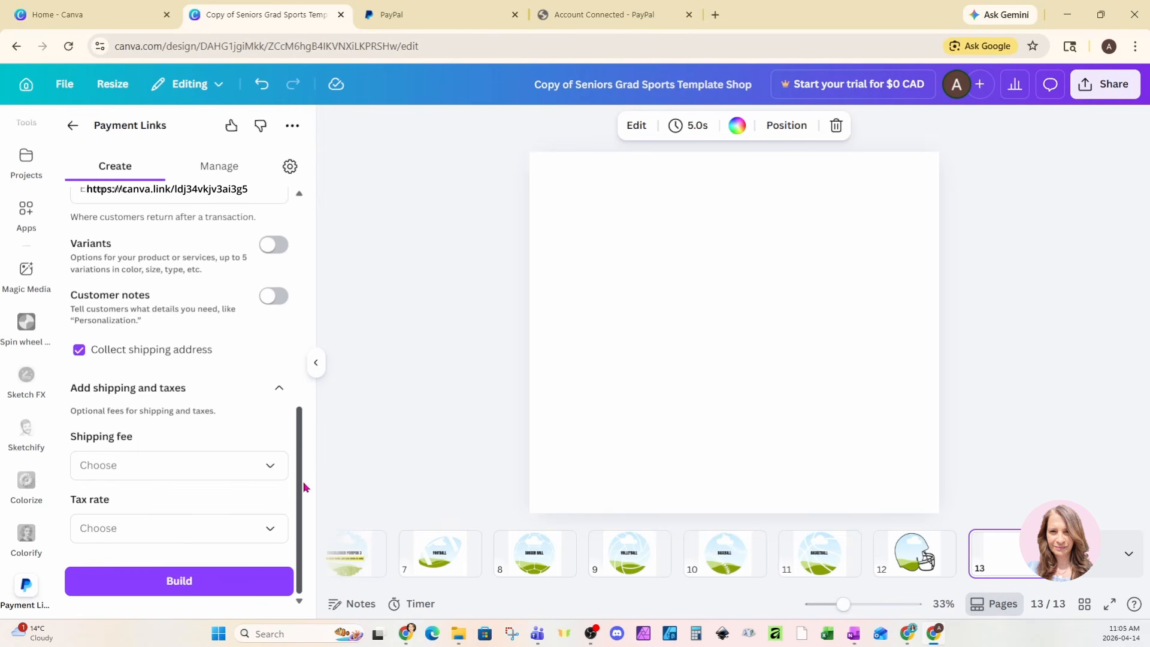
# Step: Build the Seniors Photo Collage Bundle link, copy it and paste it onto page 13
pyautogui.click(96, 586)
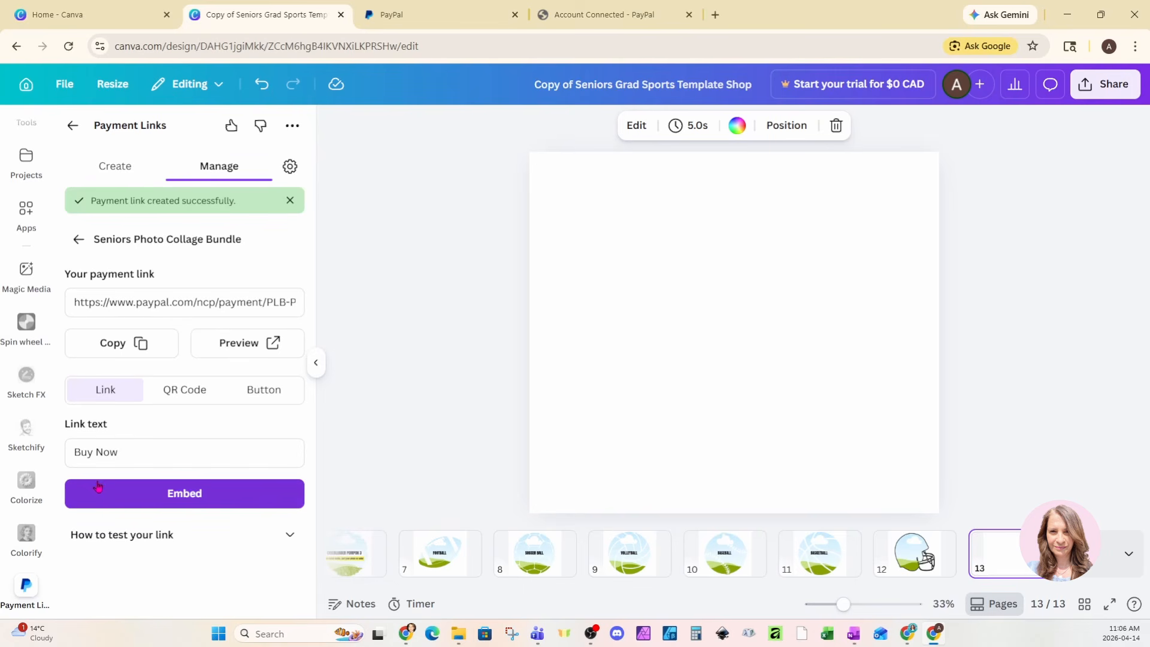
pyautogui.click(113, 304)
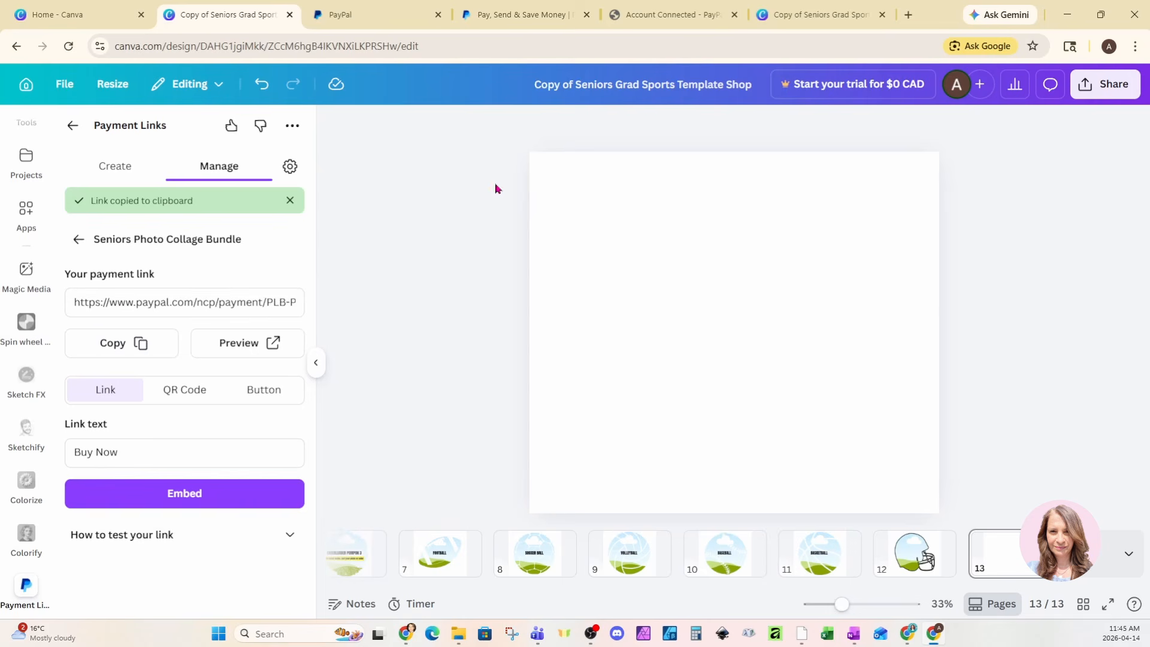
pyautogui.click(580, 185)
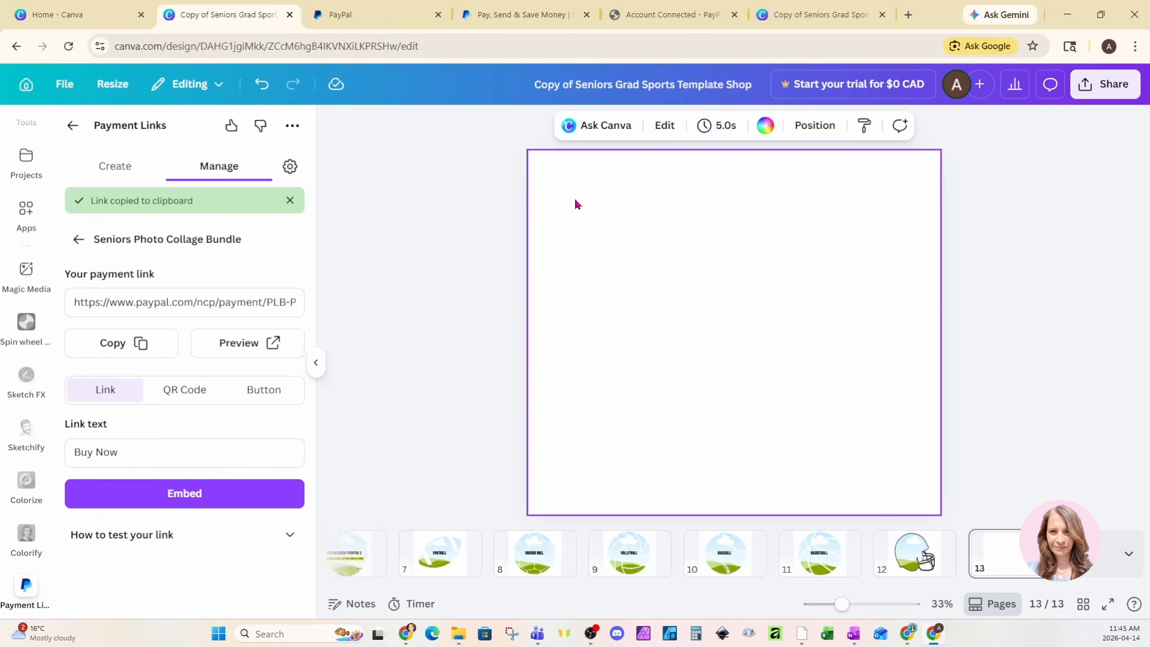
pyautogui.hotkey('ctrl', 'v')
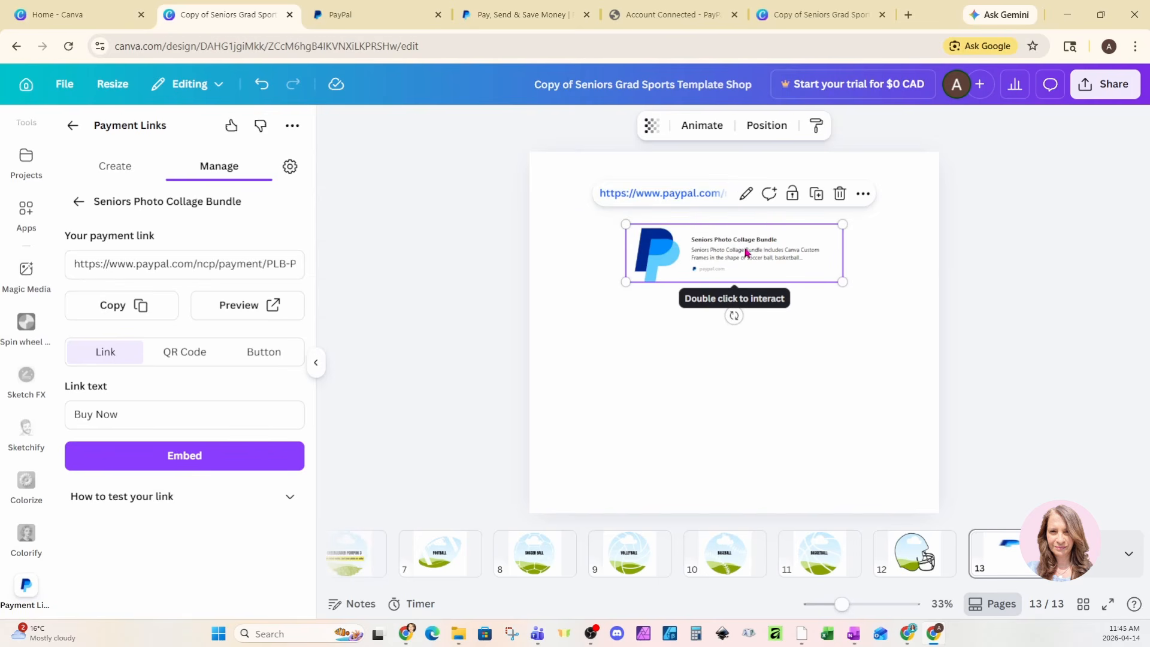
pyautogui.click(223, 307)
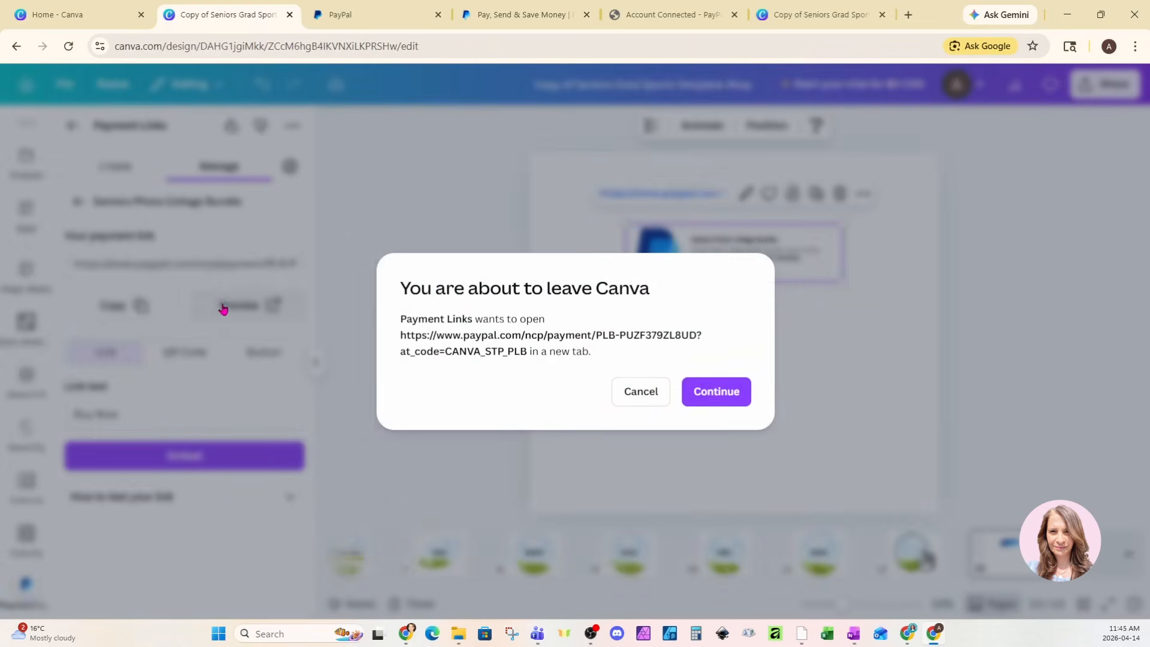
pyautogui.click(712, 393)
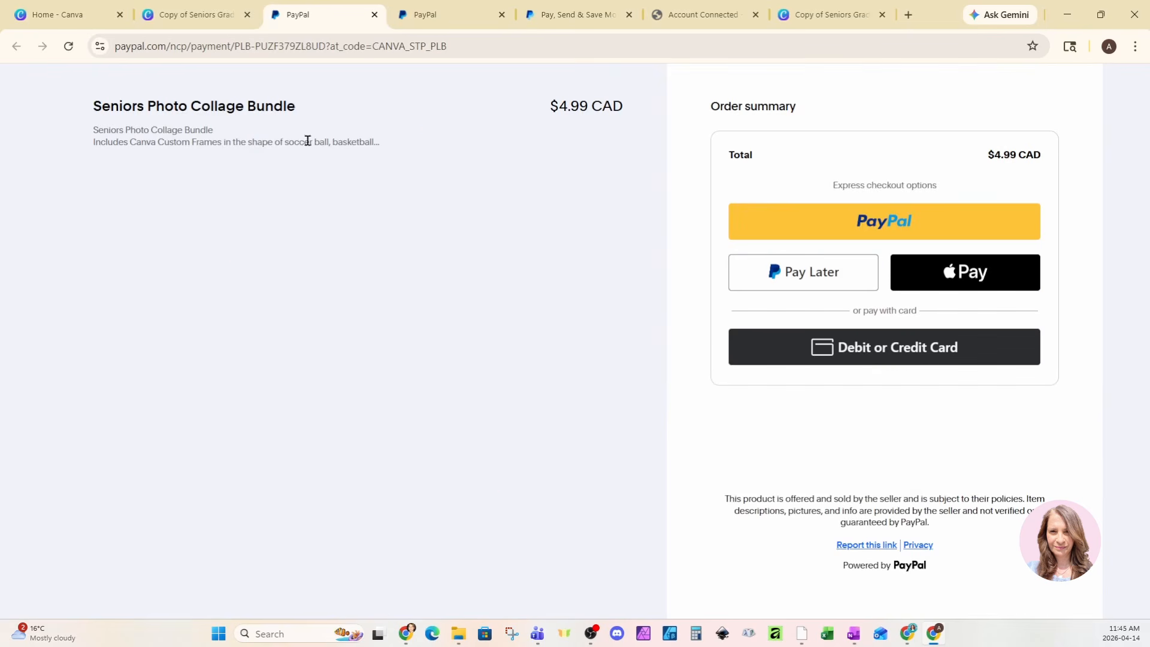
pyautogui.click(180, 13)
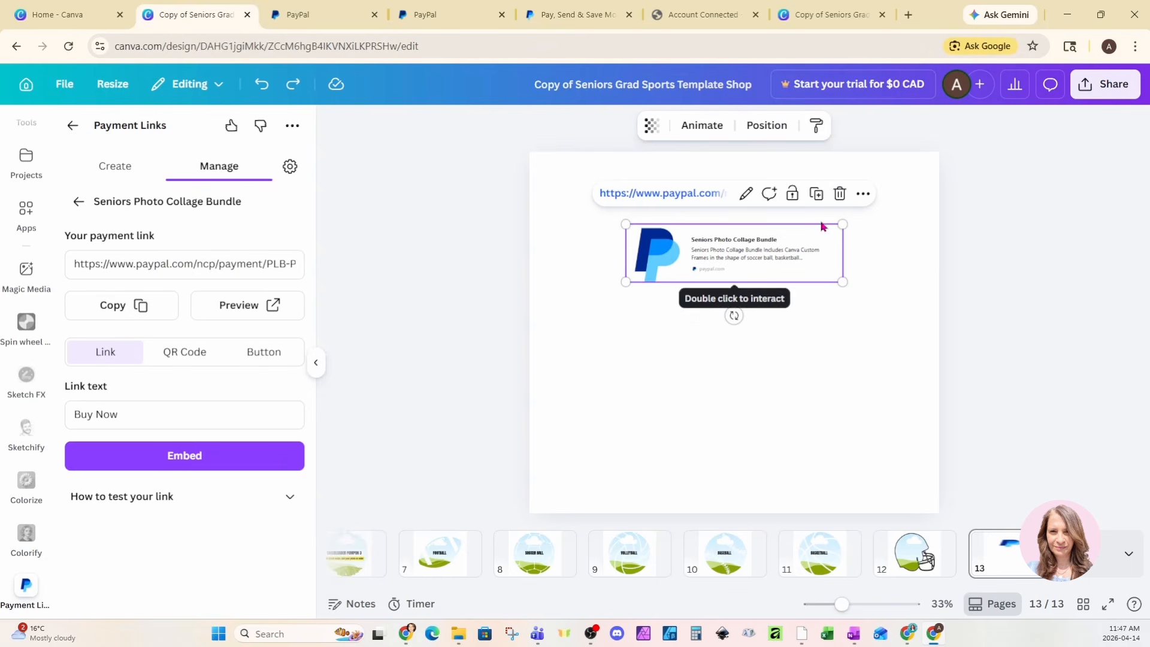
# Step: Delete the pasted PayPal link card from page 13
pyautogui.click(840, 193)
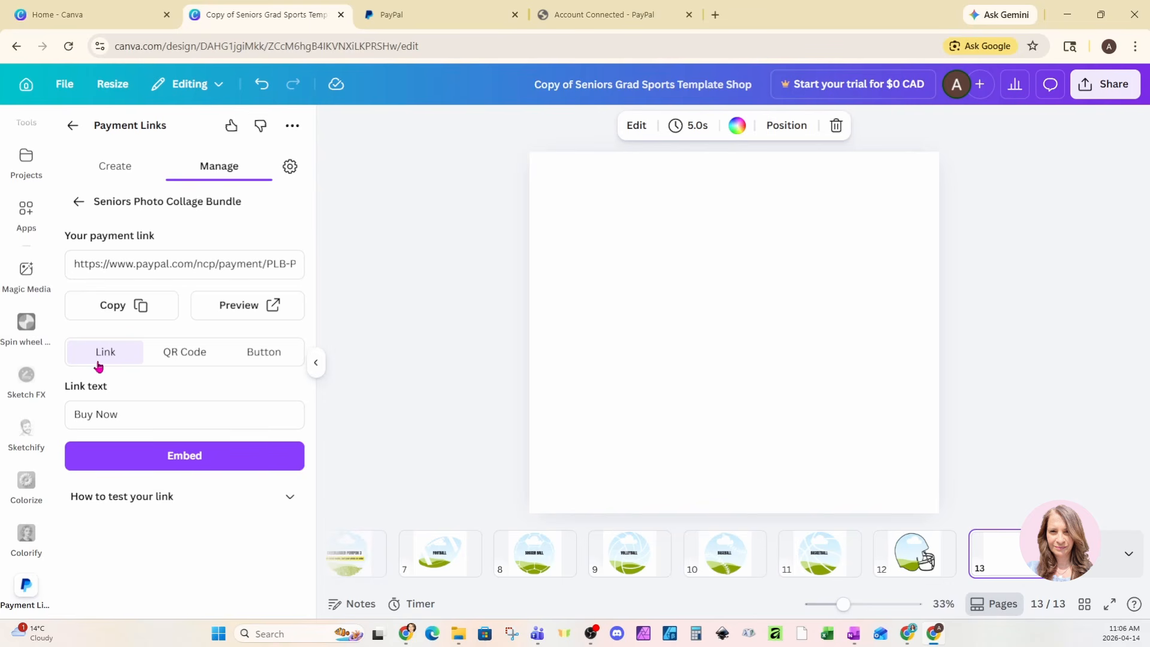
# Step: Embed the Buy Now payment link text on page 13 and reselect it
pyautogui.click(107, 464)
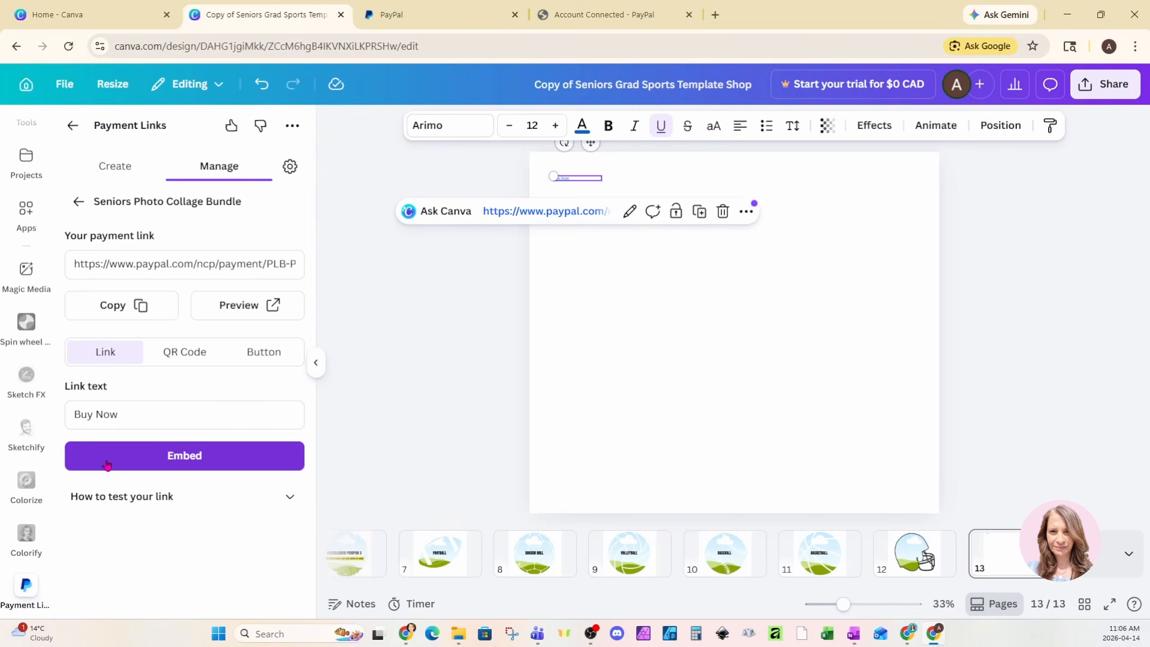
pyautogui.click(620, 284)
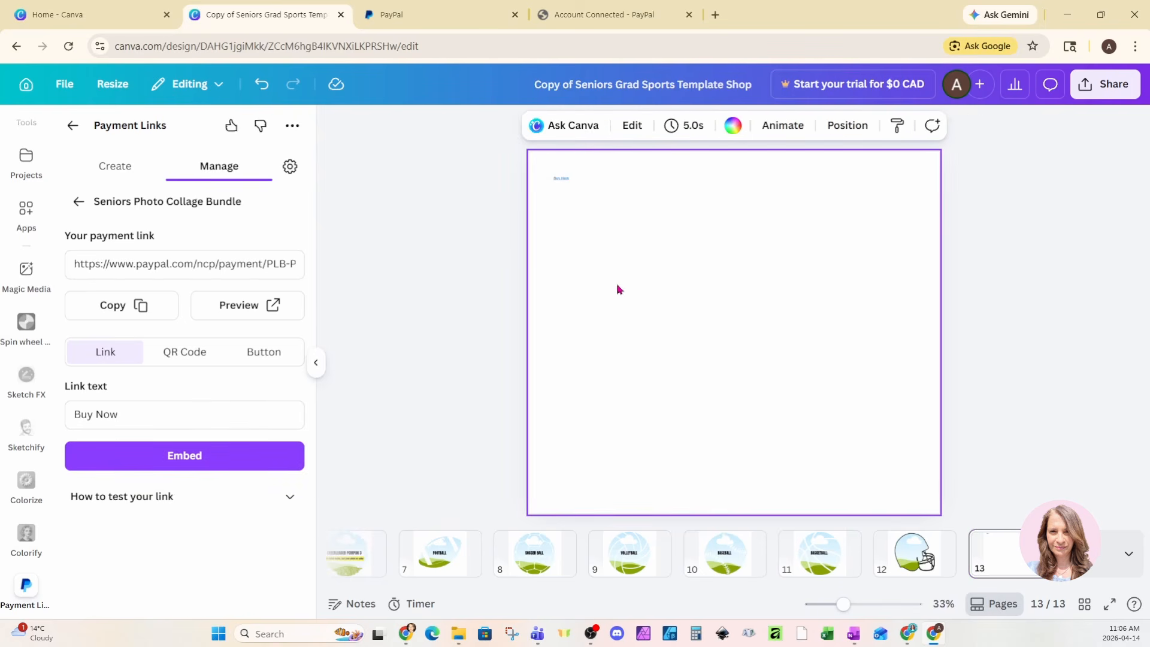
pyautogui.click(569, 180)
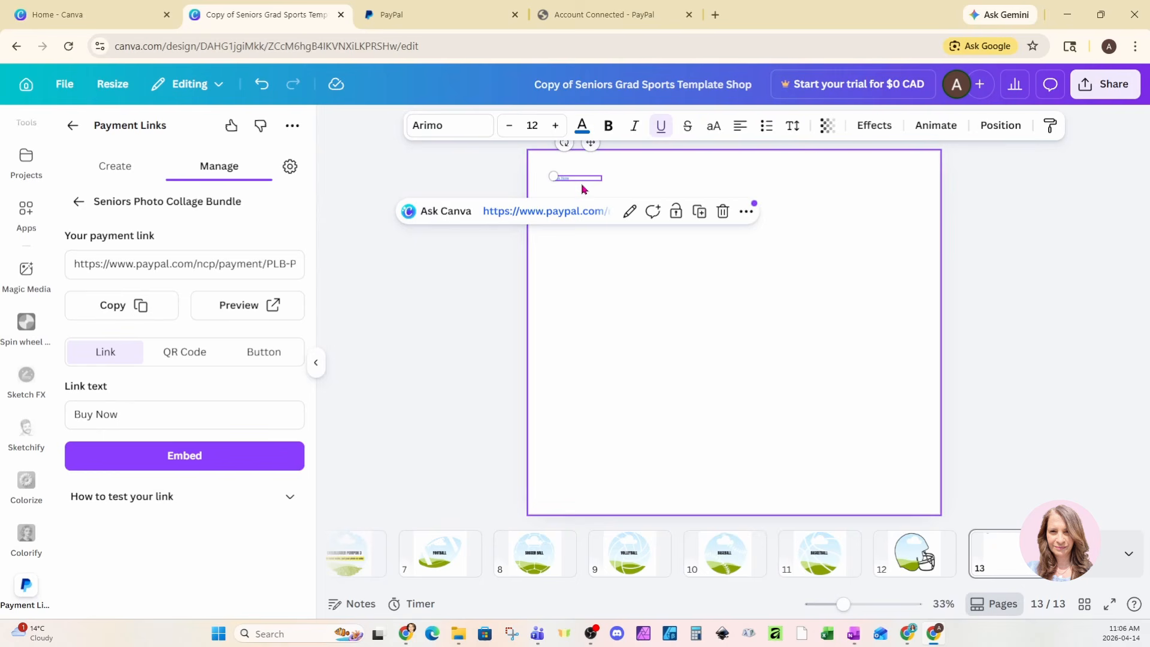
# Step: Enlarge the Buy Now text to size 101 and widen it to fit one line
pyautogui.click(556, 125)
pyautogui.click(556, 125)
pyautogui.click(556, 125)
pyautogui.click(556, 126)
pyautogui.click(556, 125)
pyautogui.click(555, 125)
pyautogui.click(555, 126)
pyautogui.click(556, 126)
pyautogui.click(555, 125)
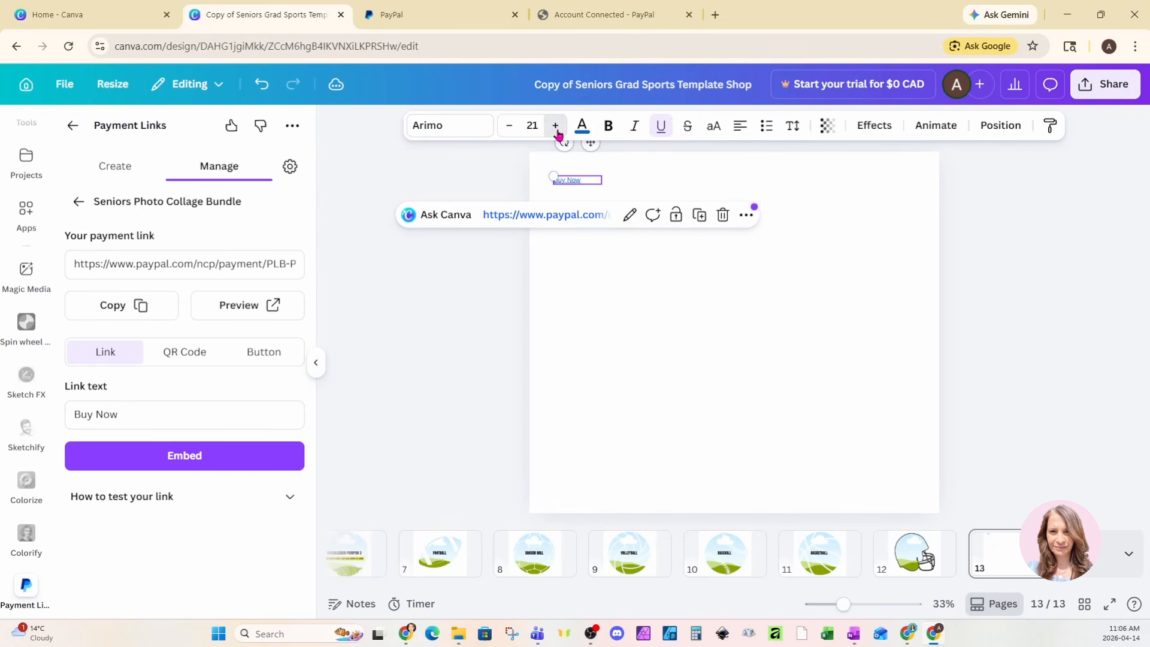
pyautogui.click(555, 126)
pyautogui.click(556, 125)
pyautogui.click(555, 125)
pyautogui.click(555, 126)
pyautogui.click(555, 125)
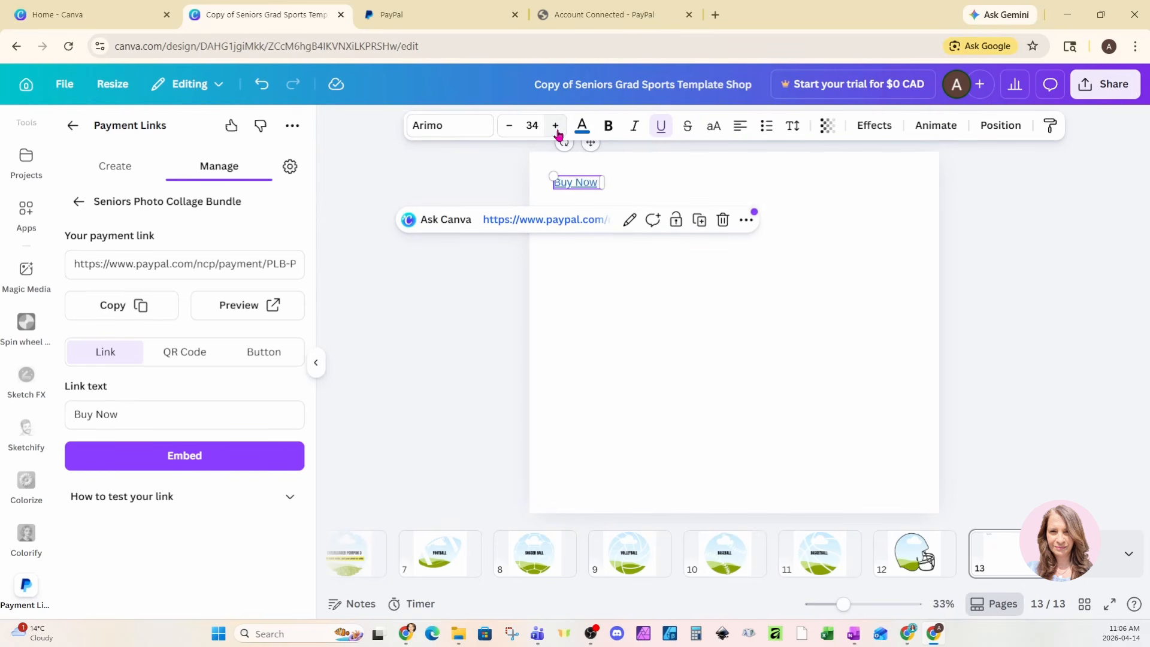
pyautogui.click(556, 125)
pyautogui.click(555, 125)
pyautogui.moveTo(601, 210); pyautogui.dragTo(673, 260)
pyautogui.moveTo(674, 219); pyautogui.dragTo(795, 241)
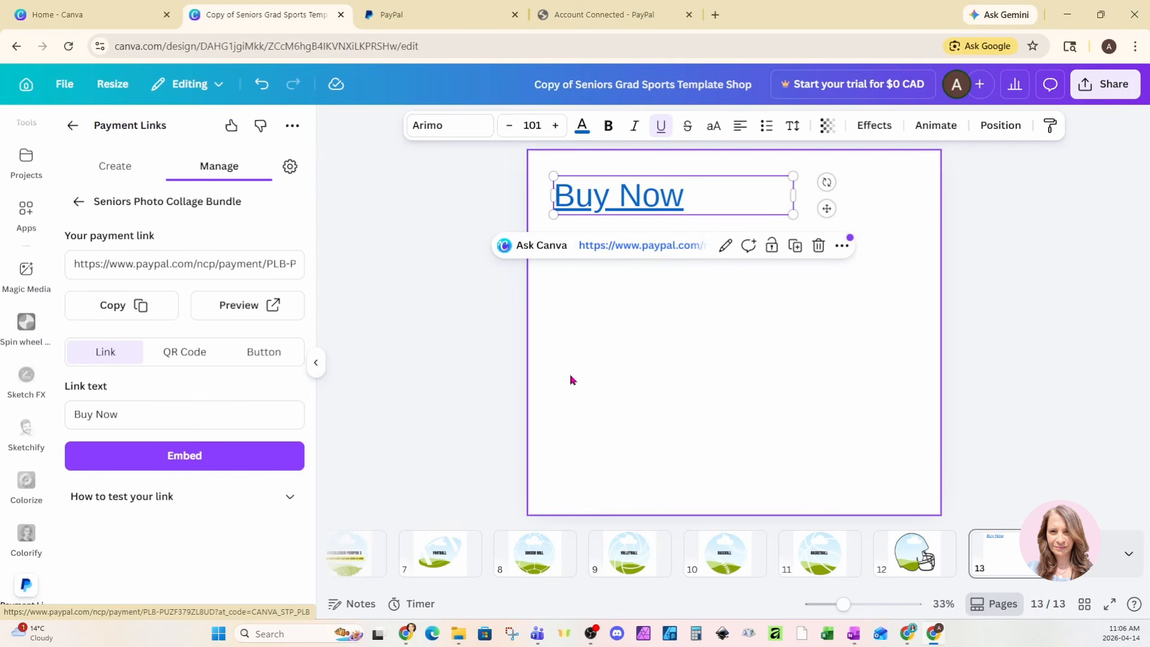
# Step: Embed the payment link's QR code and position it just beneath the Buy Now text
pyautogui.click(563, 340)
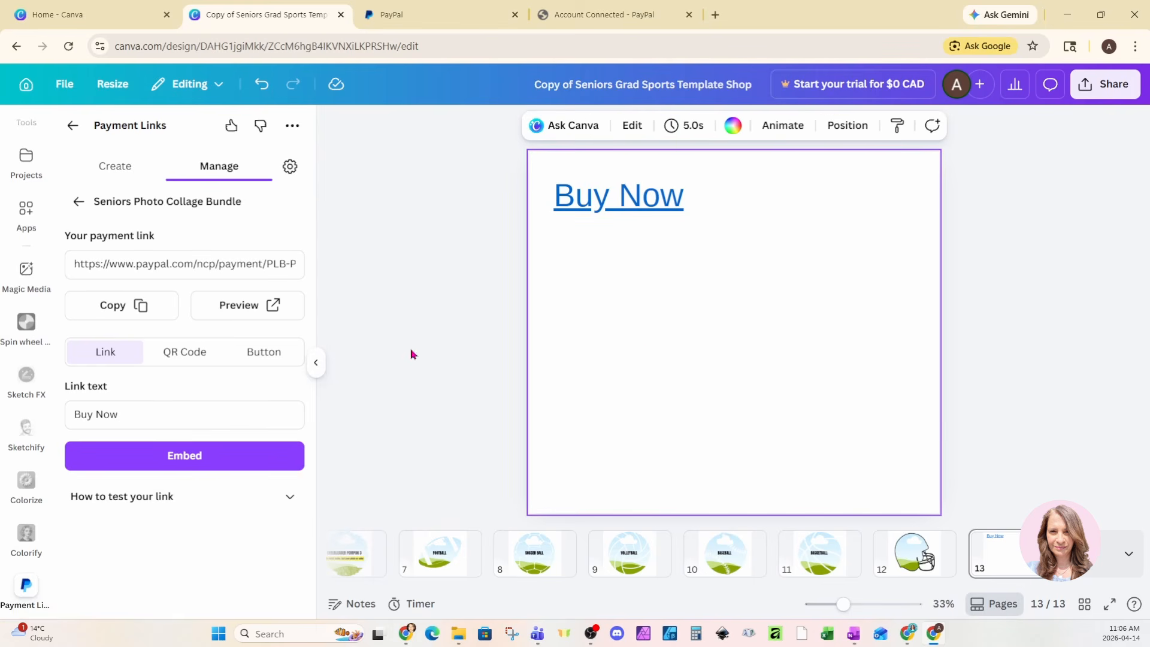
pyautogui.click(176, 356)
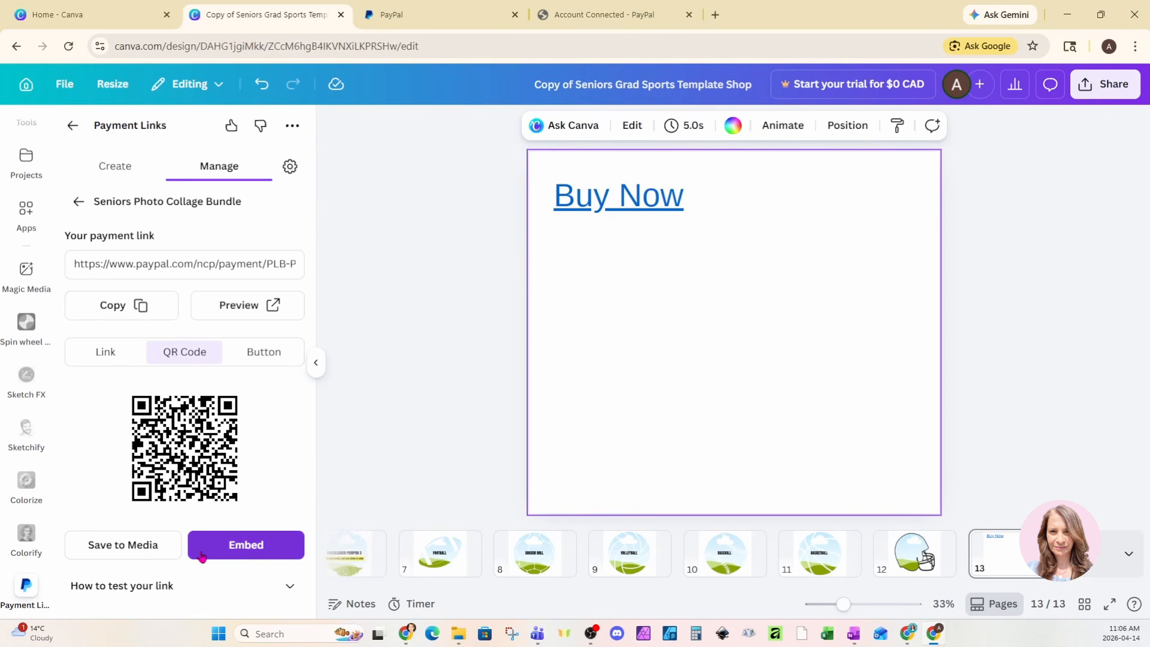
pyautogui.click(242, 555)
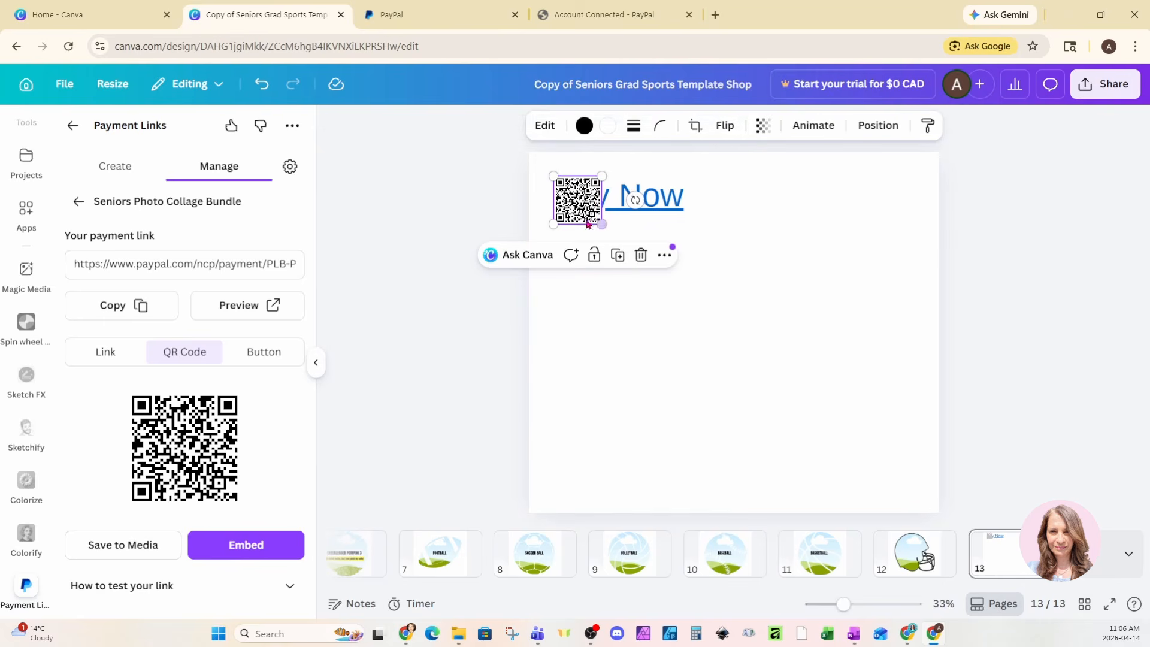
pyautogui.moveTo(574, 217); pyautogui.dragTo(670, 353)
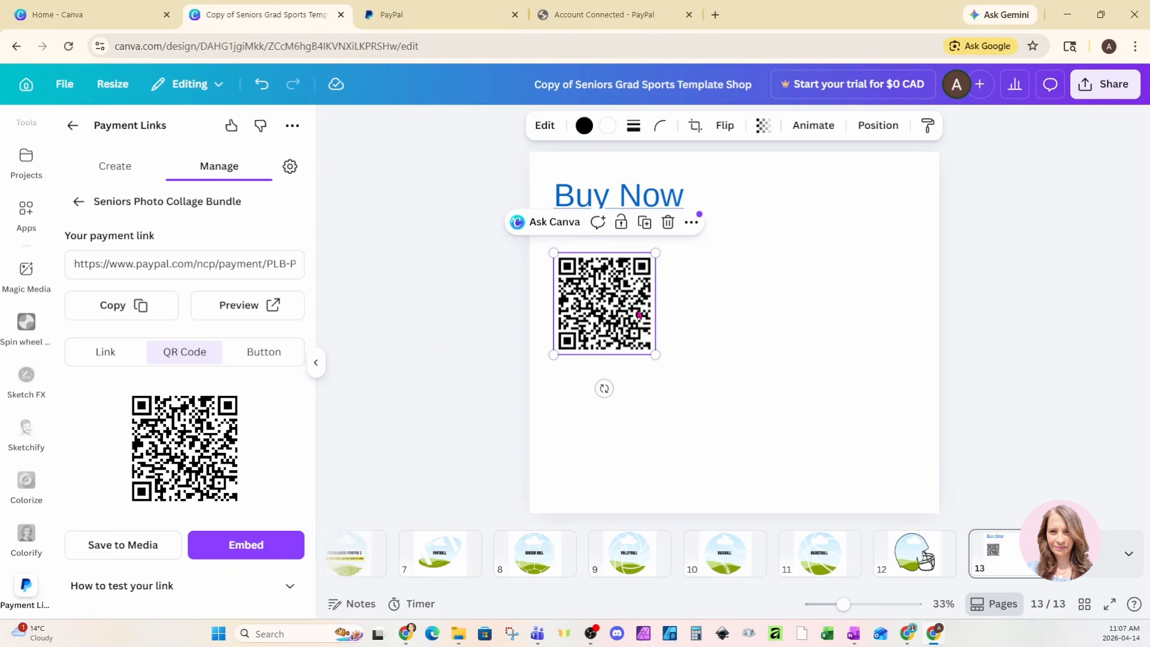
# Step: In the button options, toggle 'Show Powered by PayPal' off and back on
pyautogui.click(272, 361)
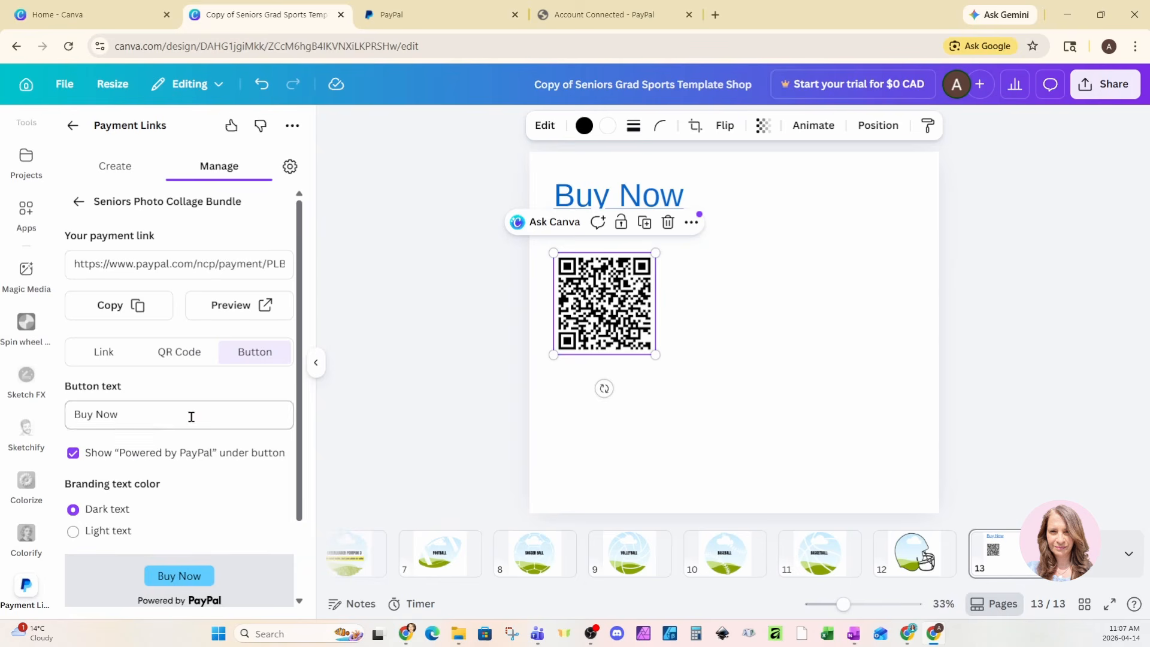
pyautogui.scroll(-2, 230, 446)
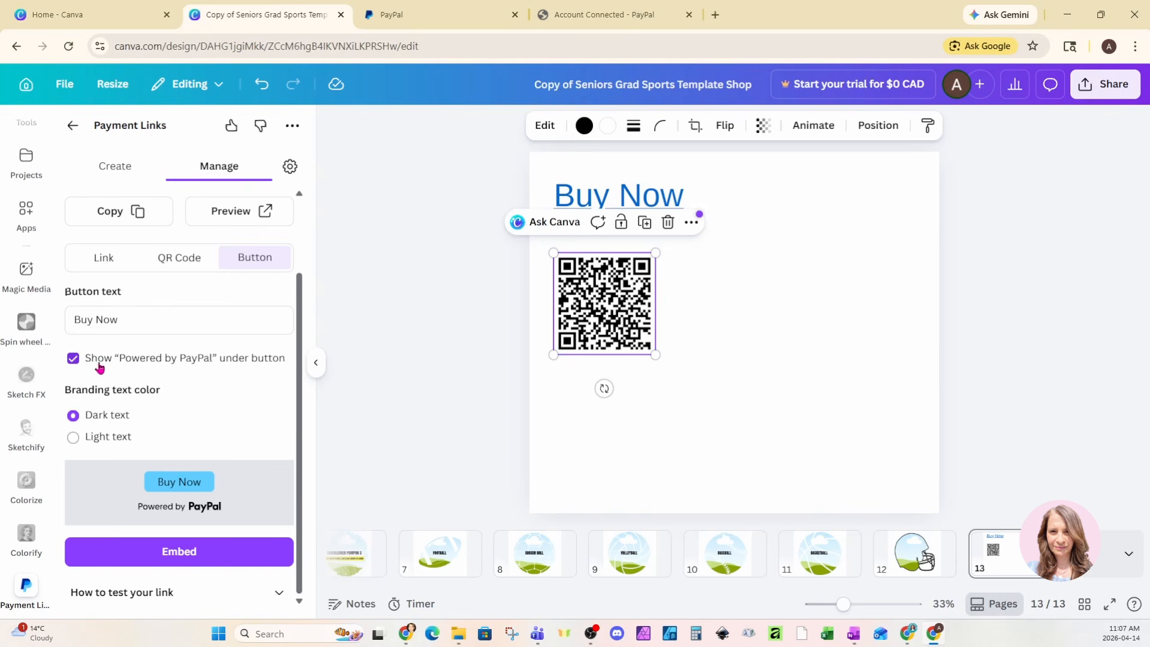
pyautogui.click(73, 359)
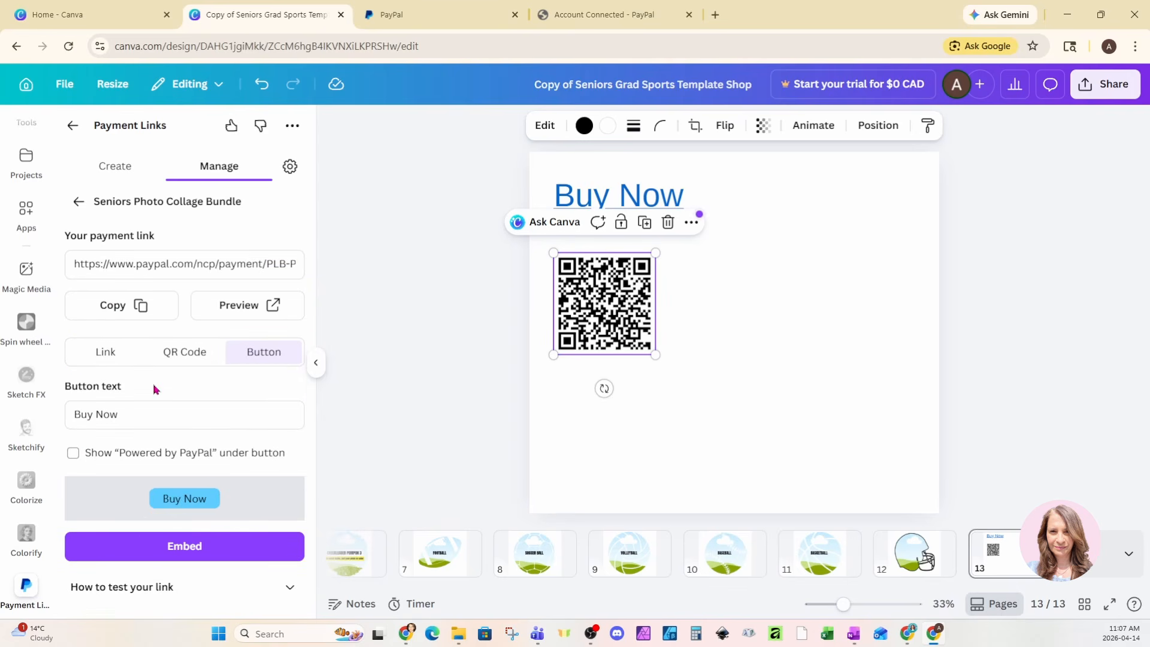
pyautogui.click(72, 455)
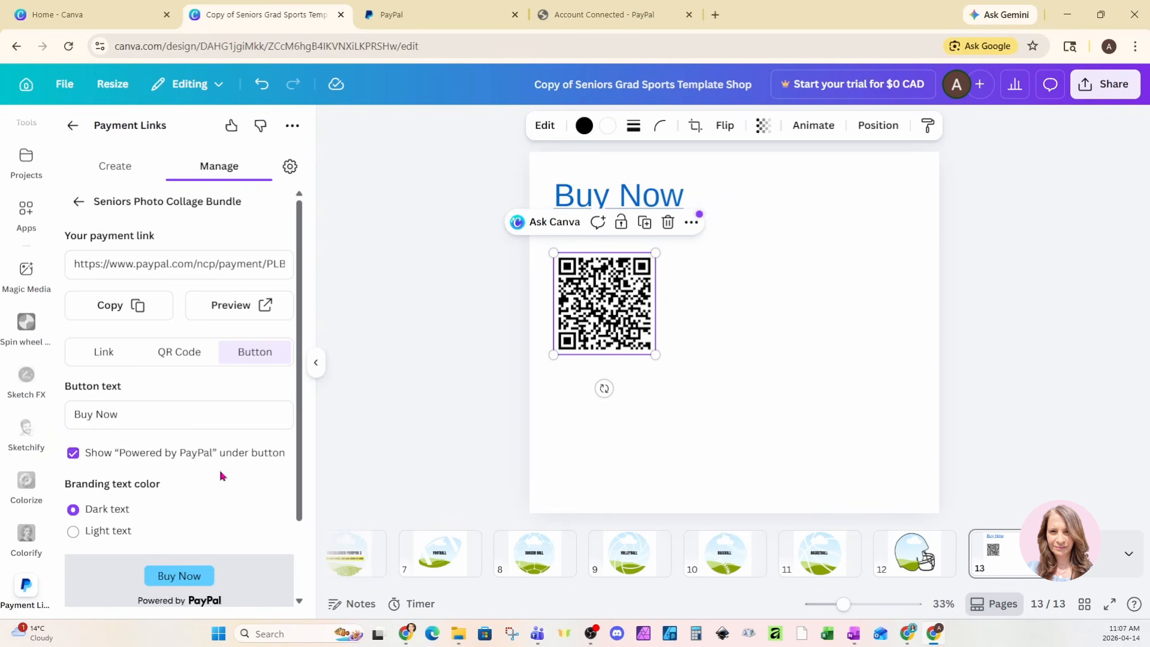
# Step: Try light then dark branding text, keeping dark, and expand 'How to test your link'
pyautogui.scroll(-2, 222, 475)
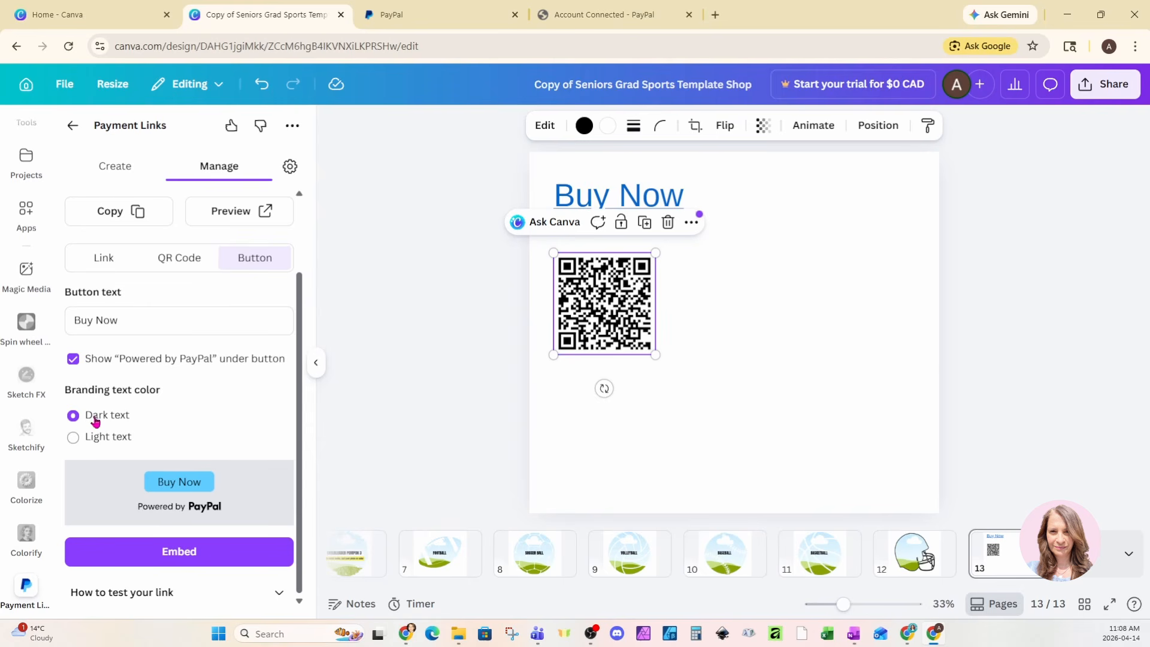
pyautogui.click(73, 436)
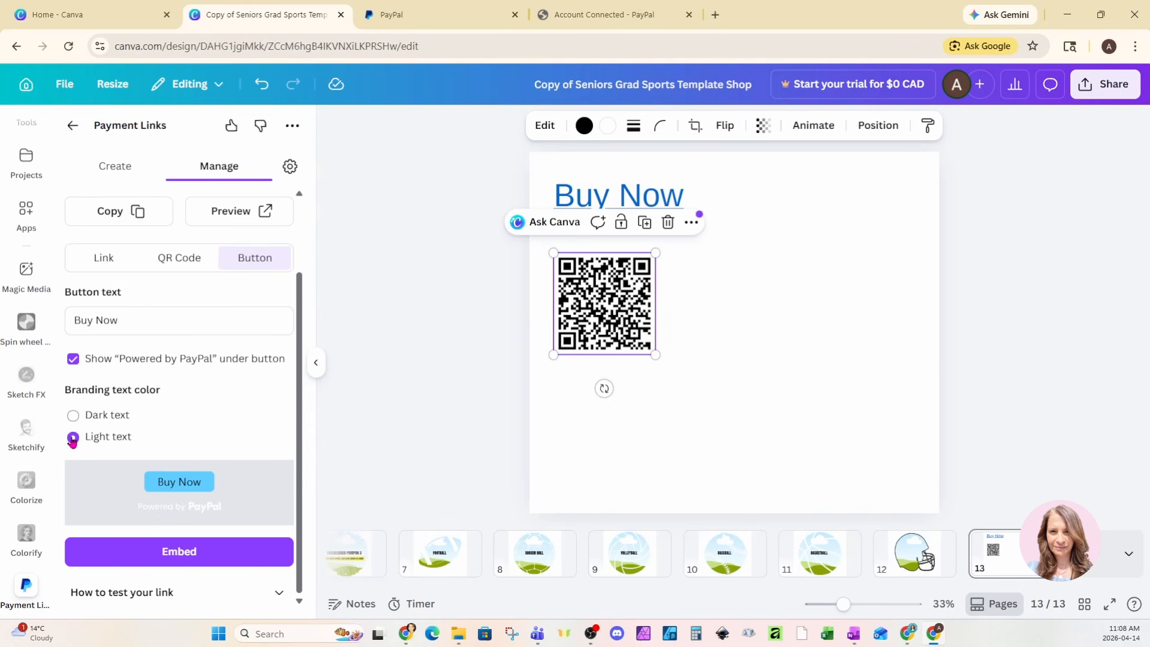
pyautogui.click(73, 415)
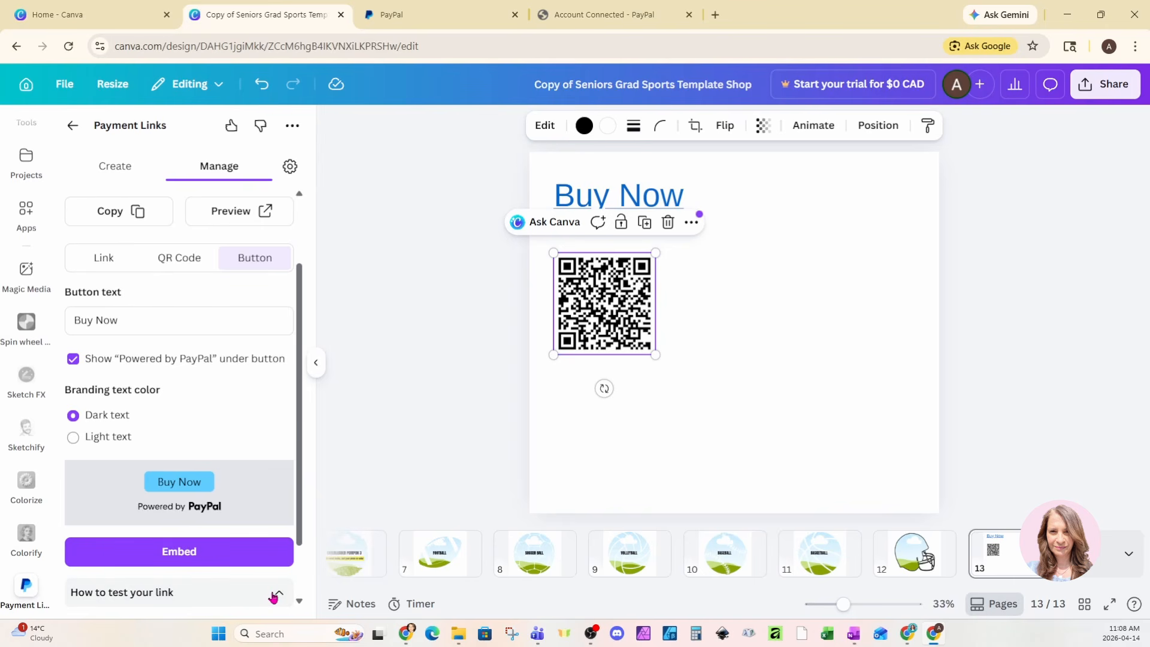
pyautogui.click(253, 595)
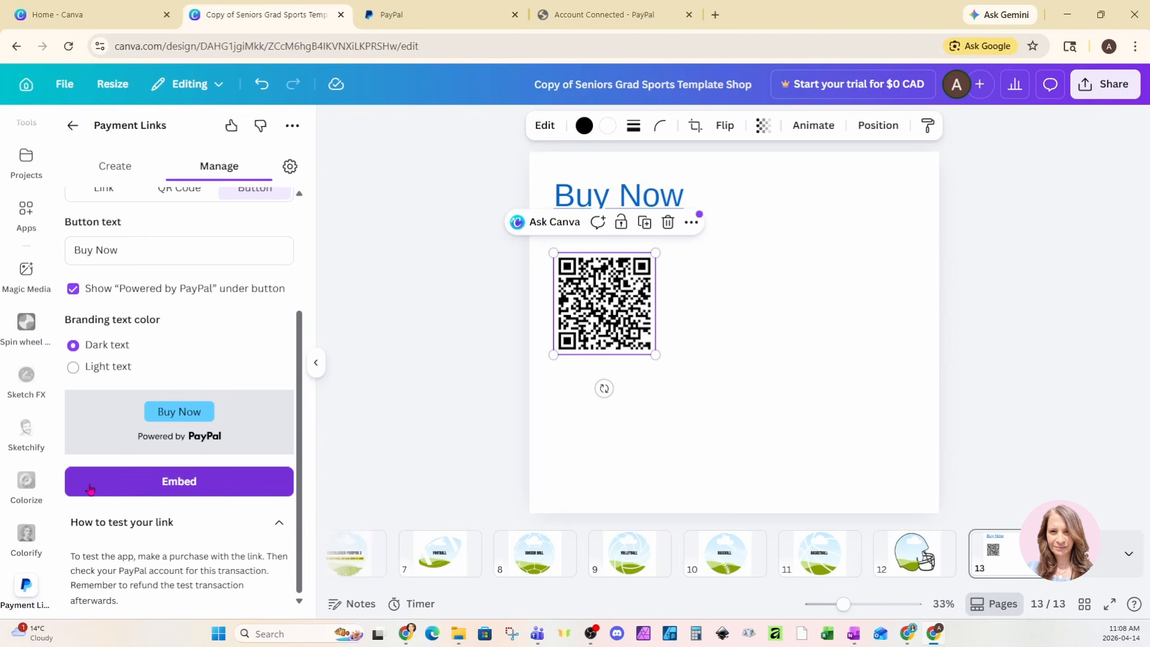
# Step: Embed the PayPal Buy Now button with Powered by PayPal and place it below the QR code
pyautogui.click(584, 446)
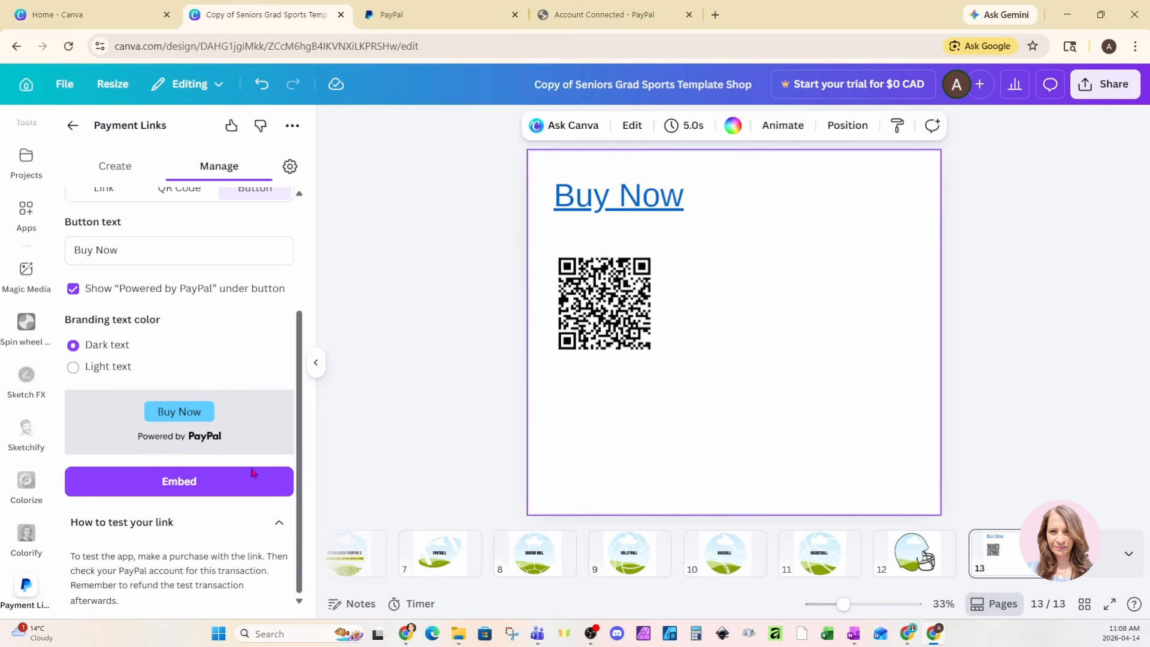
pyautogui.click(192, 488)
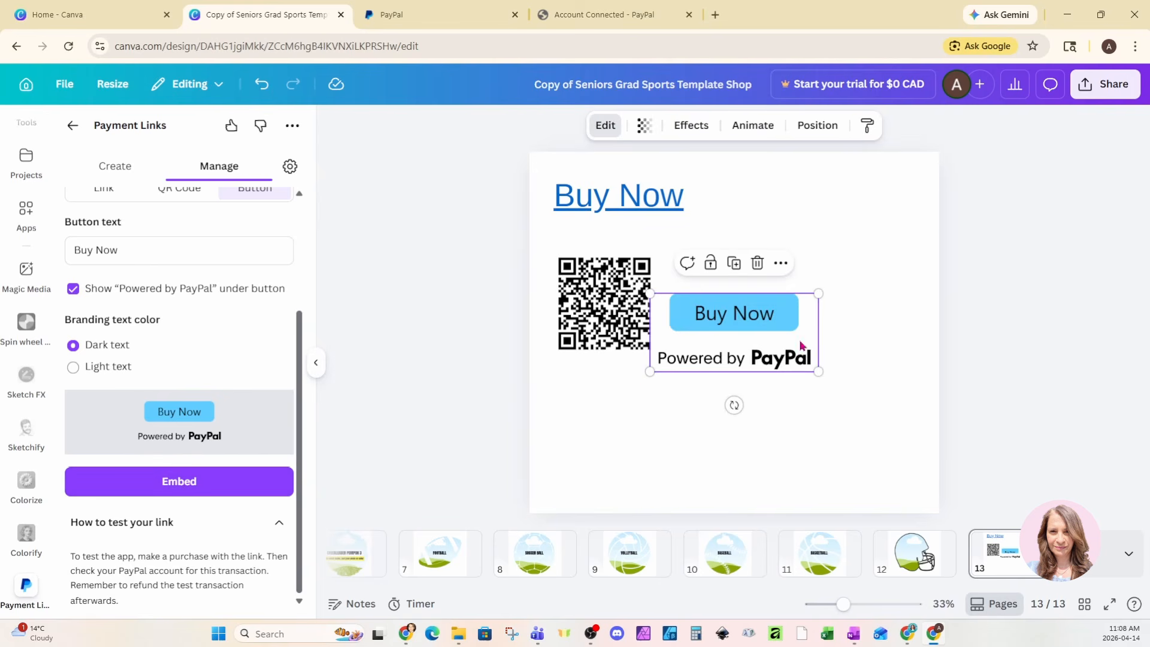
pyautogui.moveTo(800, 342); pyautogui.dragTo(697, 432)
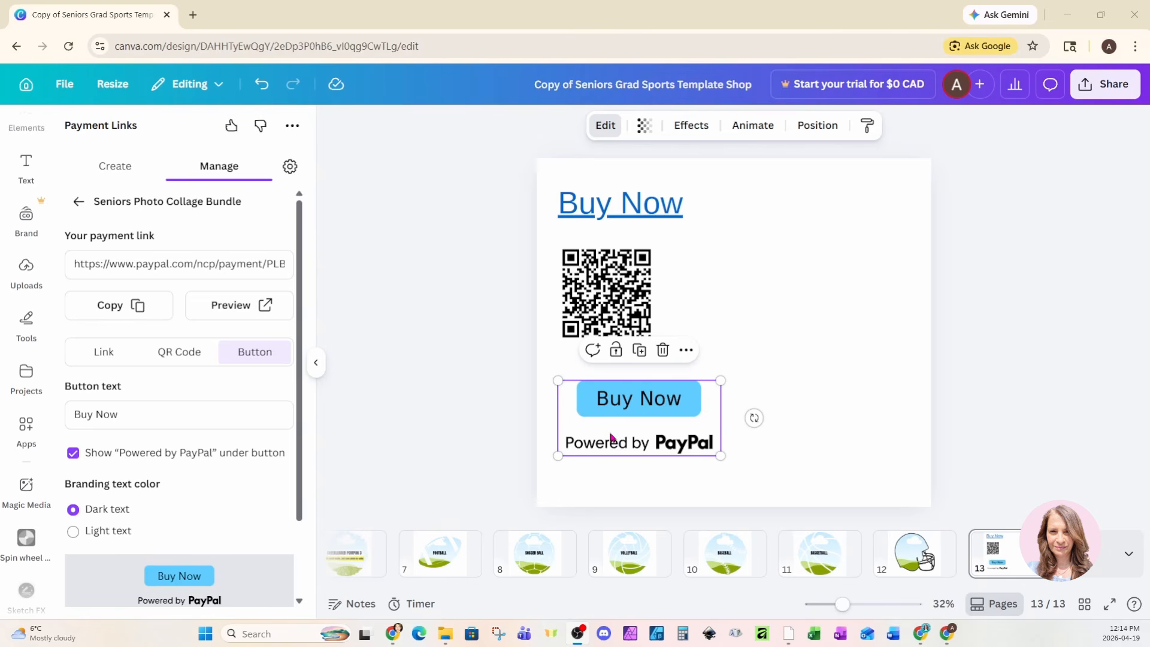
# Step: Create a public view link, then follow page 13's Buy Now link to PayPal checkout
pyautogui.click(1109, 91)
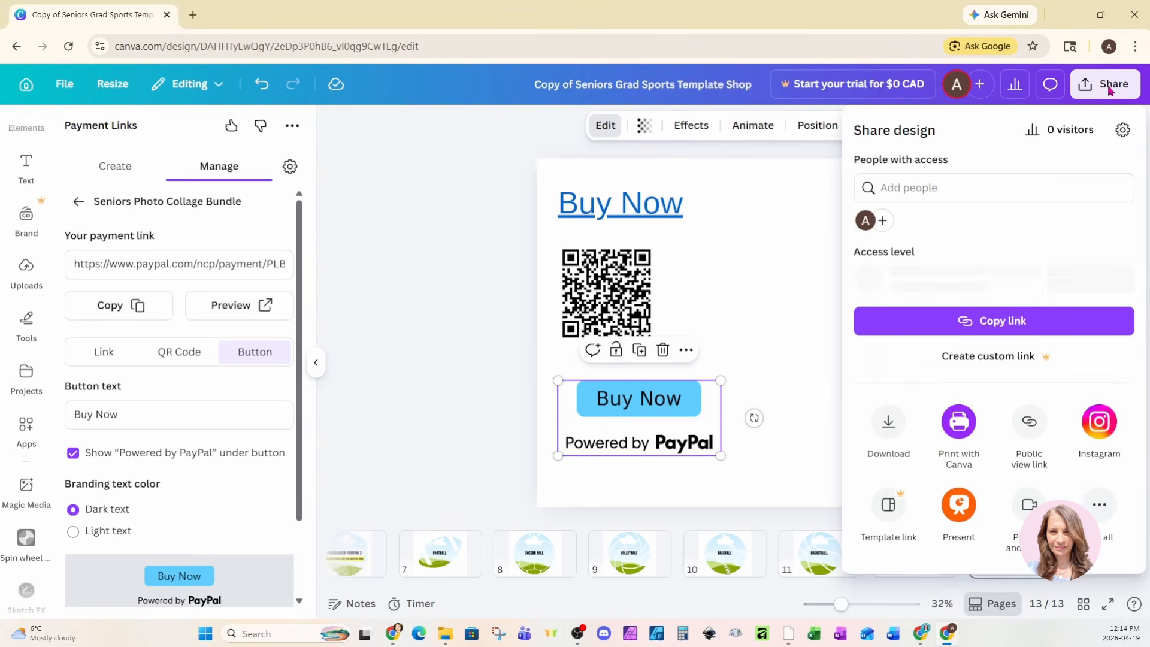
pyautogui.click(1031, 424)
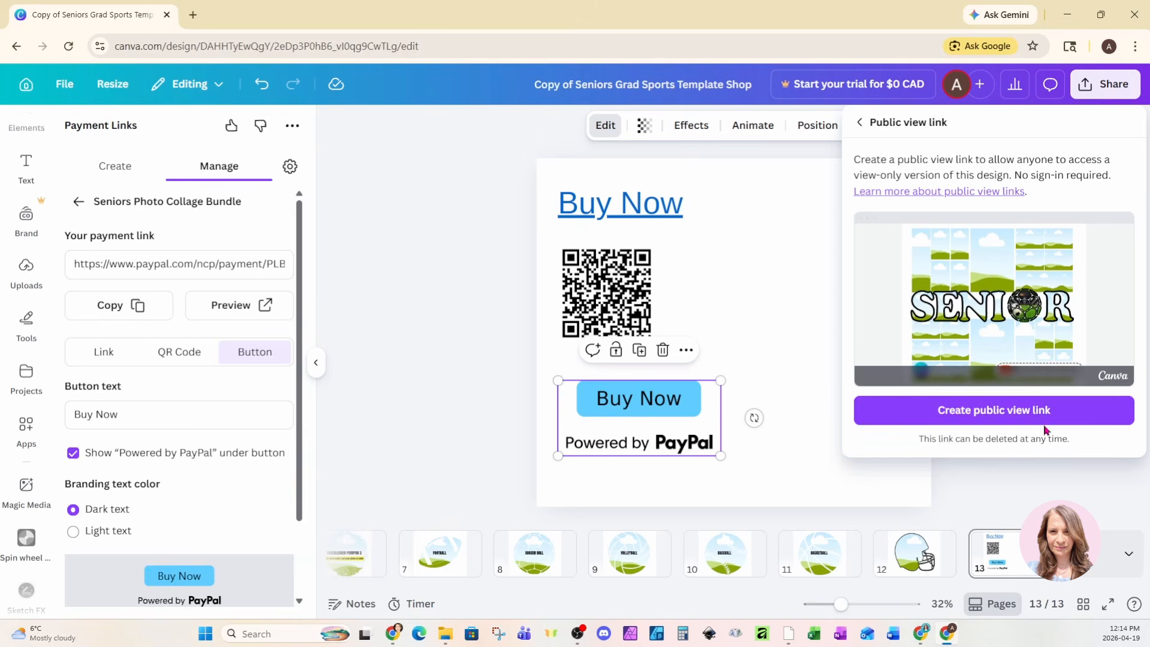
pyautogui.click(1041, 420)
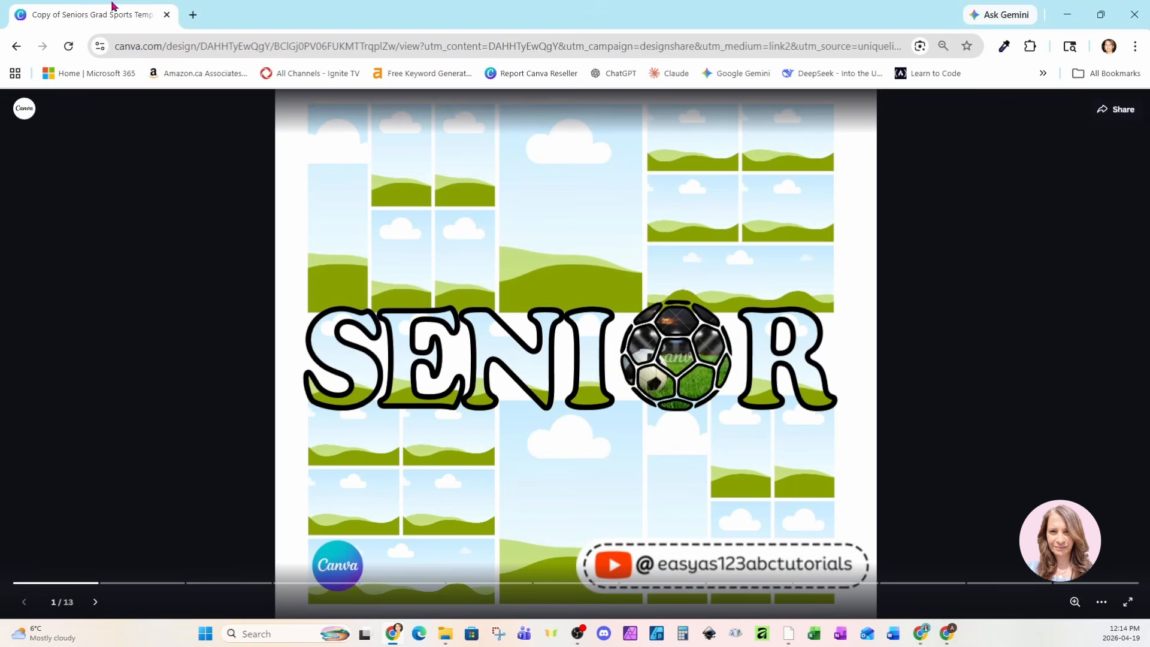
pyautogui.click(1055, 584)
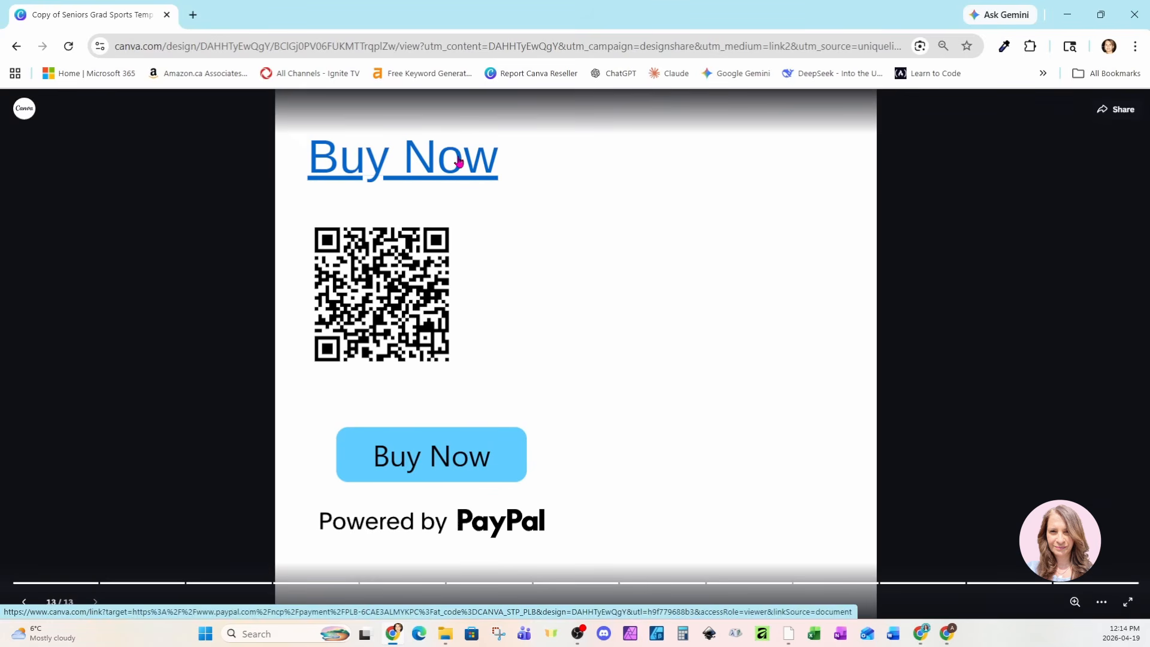
pyautogui.click(401, 165)
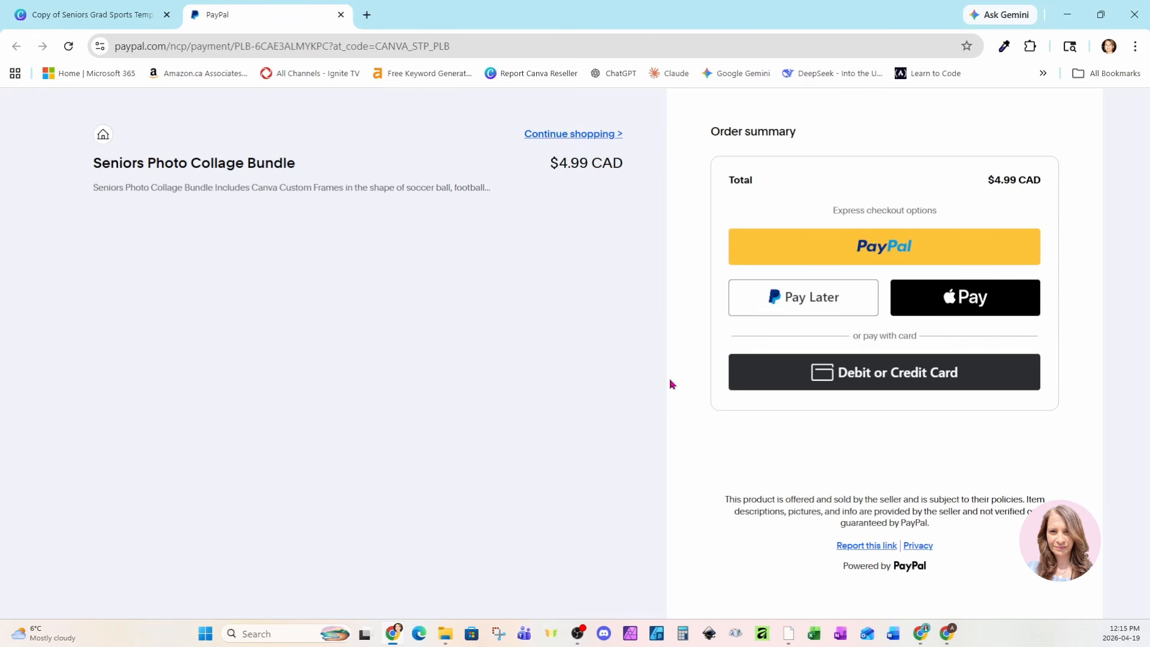
# Step: Log into PayPal with the account PIN, complete the $4.99 CAD purchase, and return to merchant
pyautogui.click(886, 252)
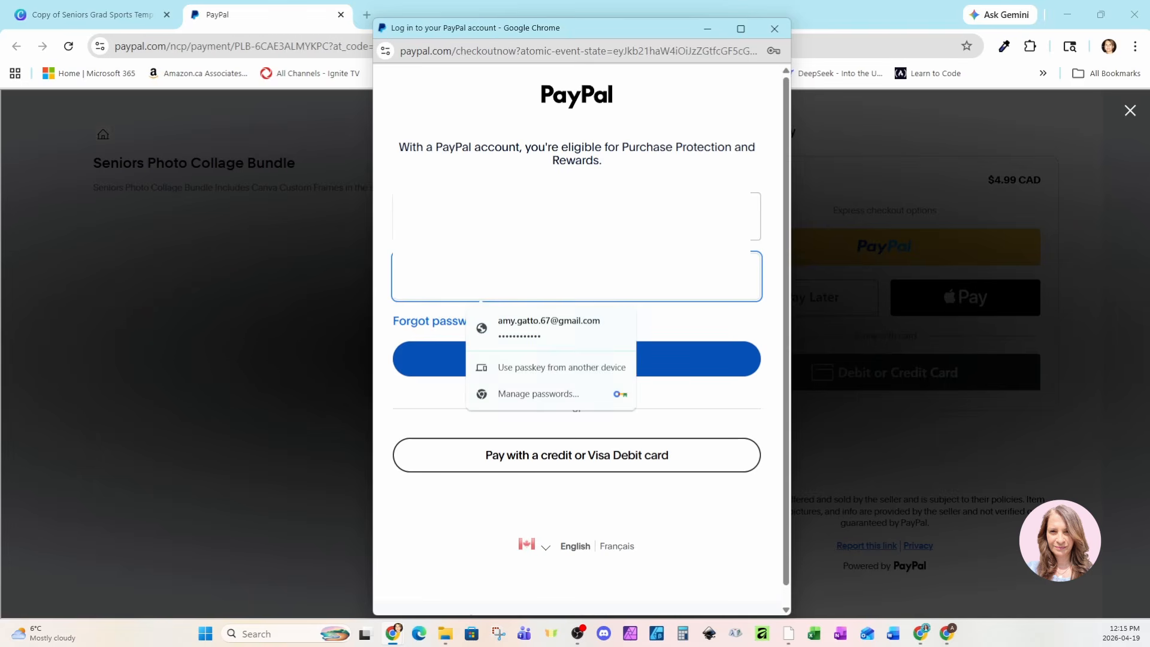
pyautogui.click(573, 330)
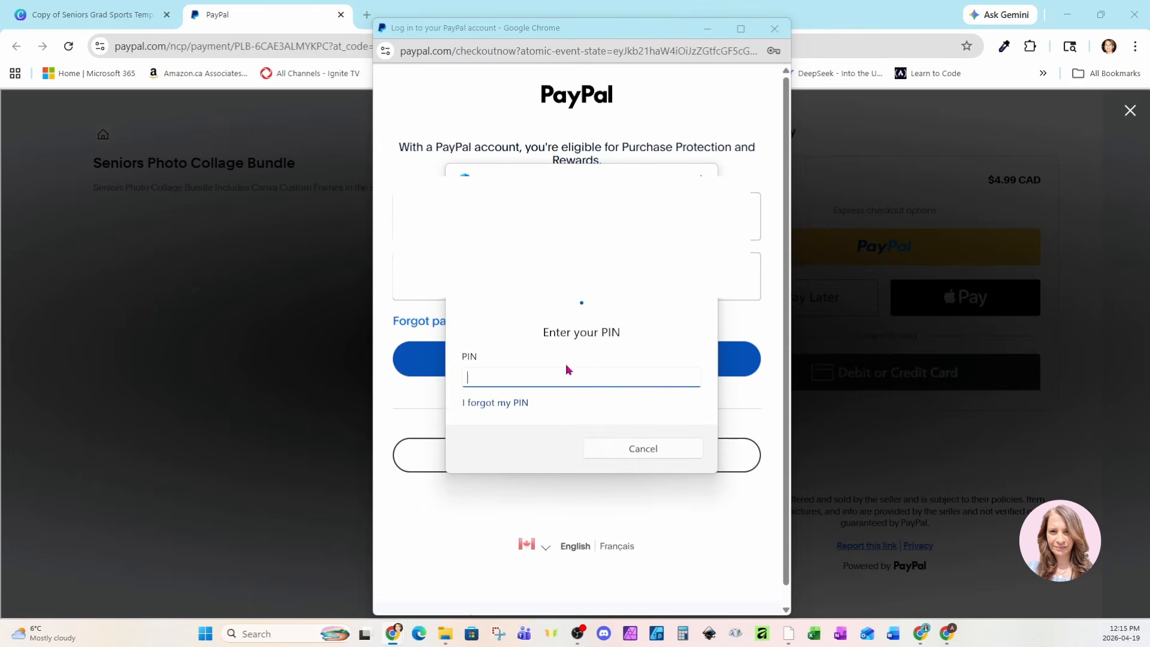
pyautogui.write('••••')
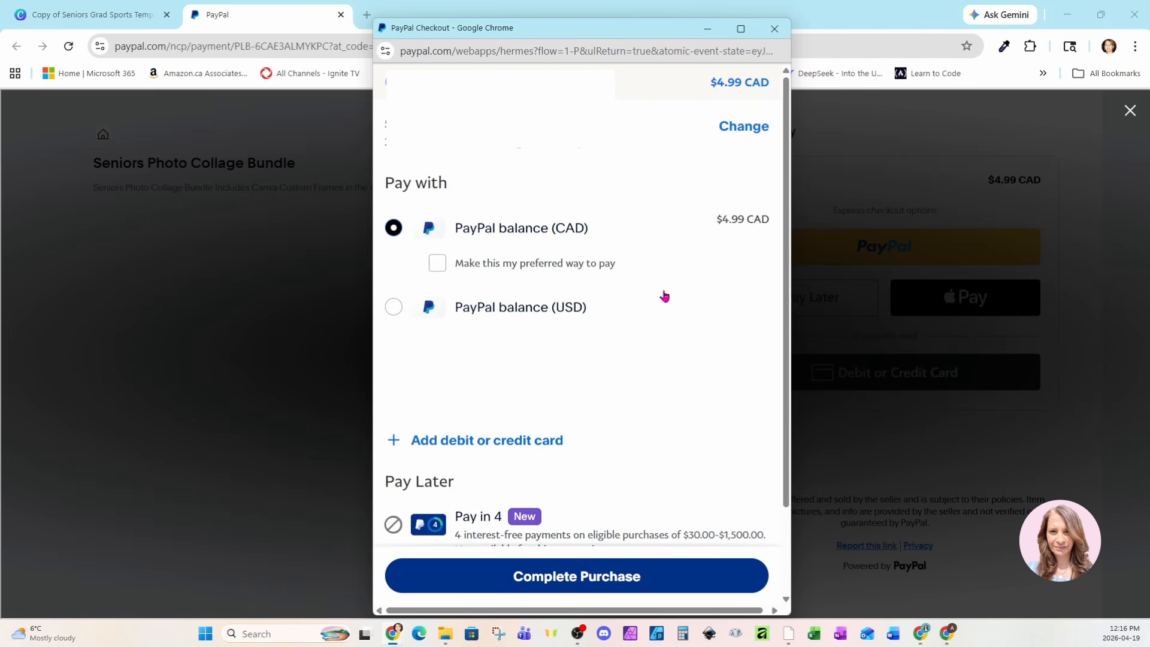
pyautogui.click(547, 584)
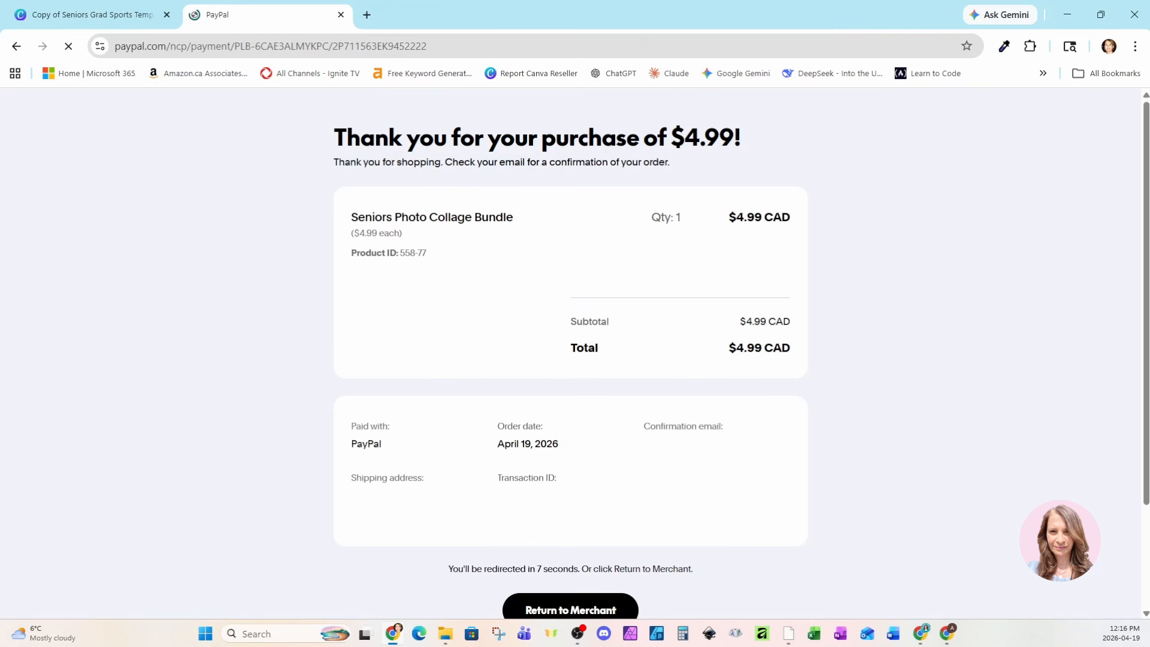
pyautogui.scroll(-2, 557, 479)
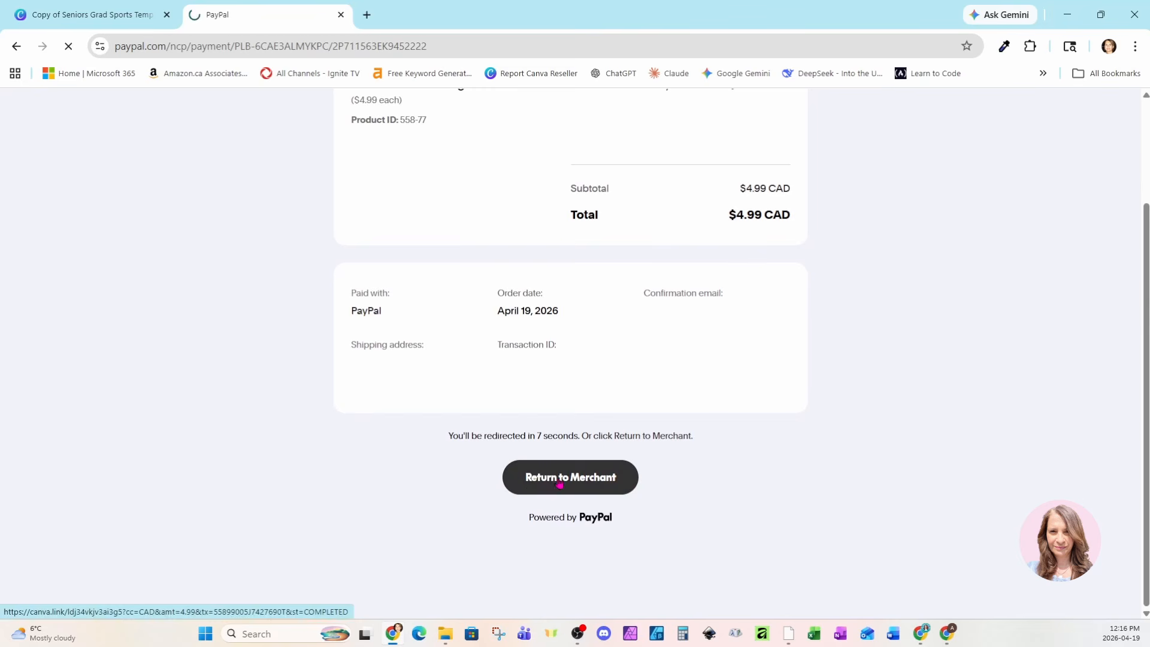
pyautogui.click(559, 481)
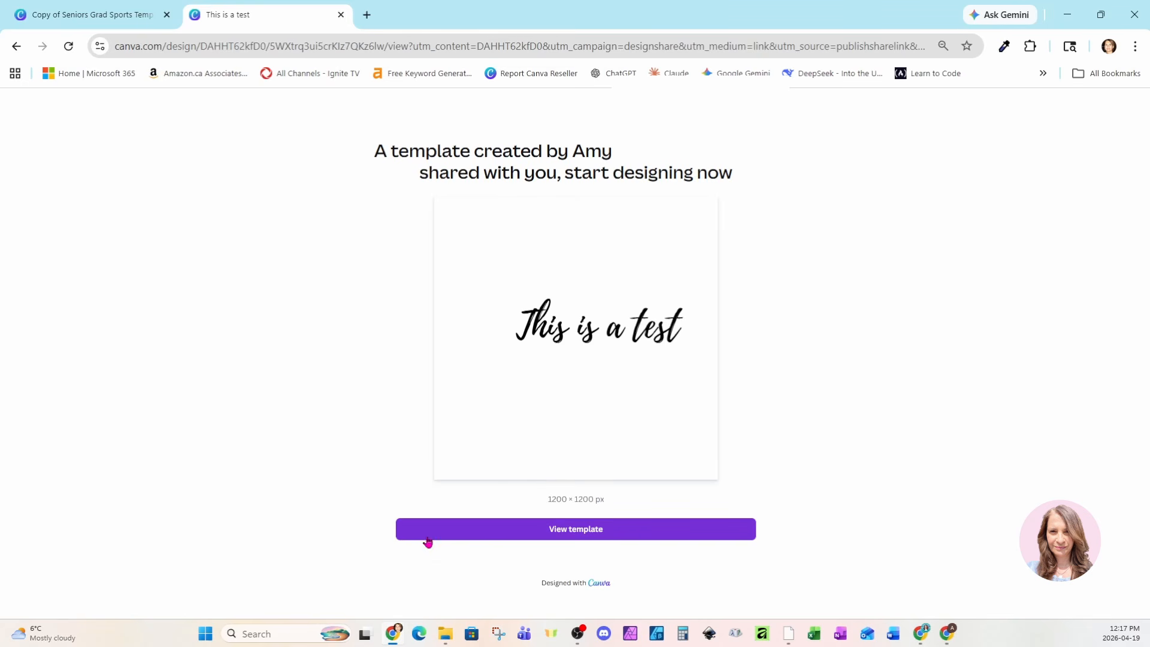
# Step: Open the 'This is a test' template in the editor, then move that window aside
pyautogui.click(599, 537)
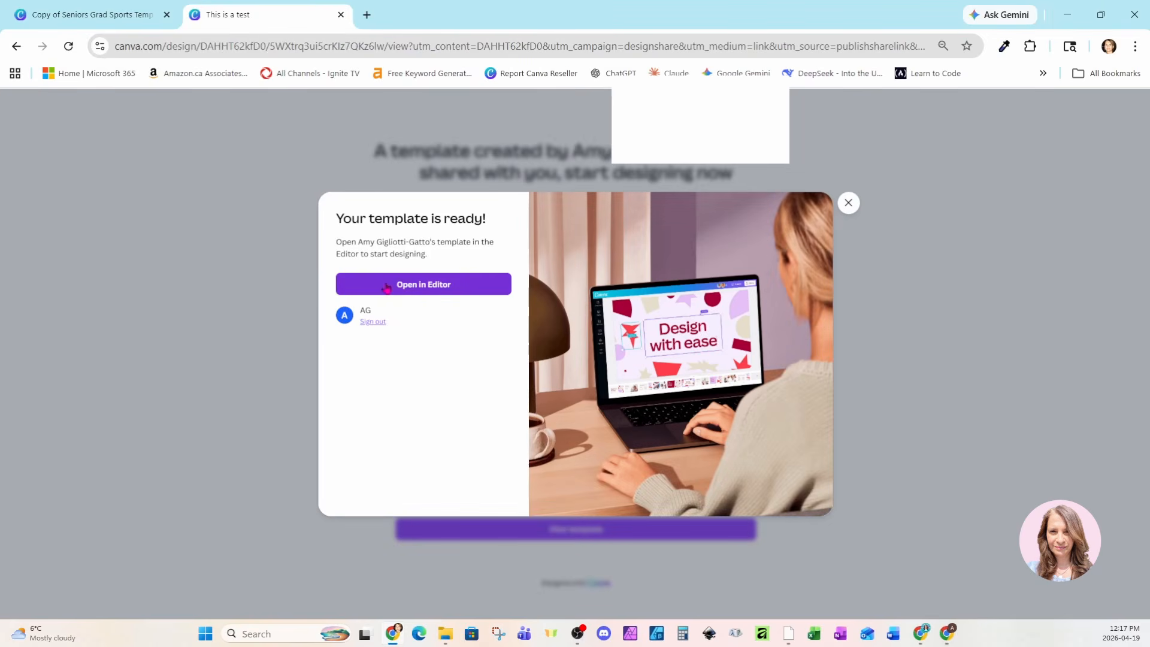
pyautogui.click(431, 294)
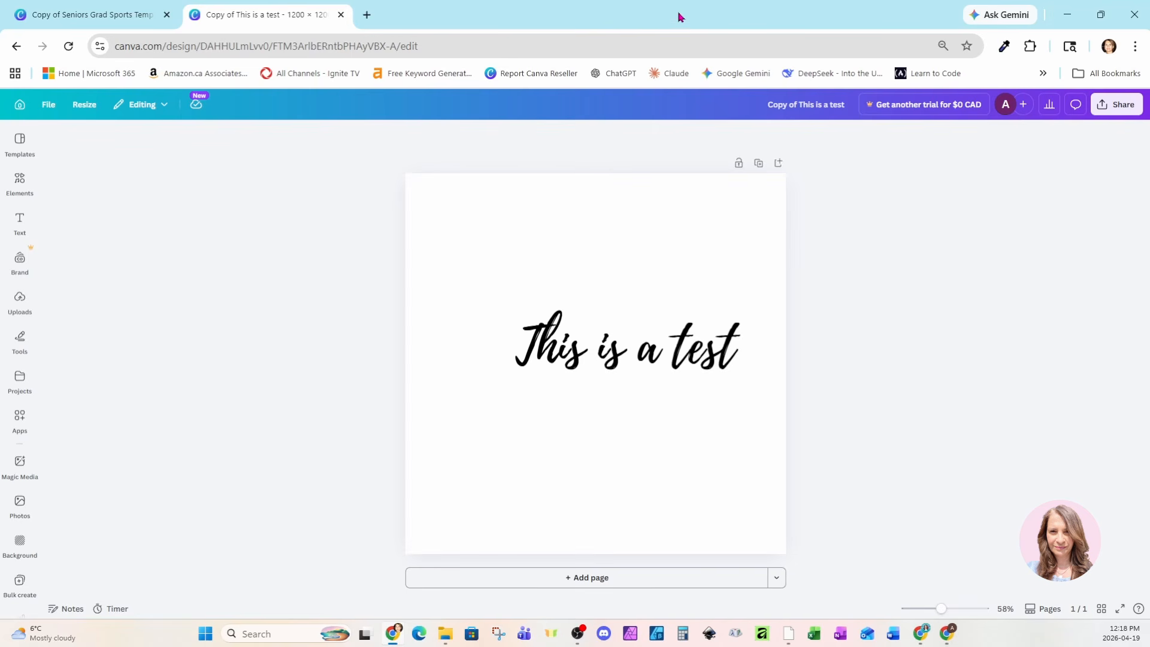
pyautogui.moveTo(679, 14); pyautogui.dragTo(1, 36)
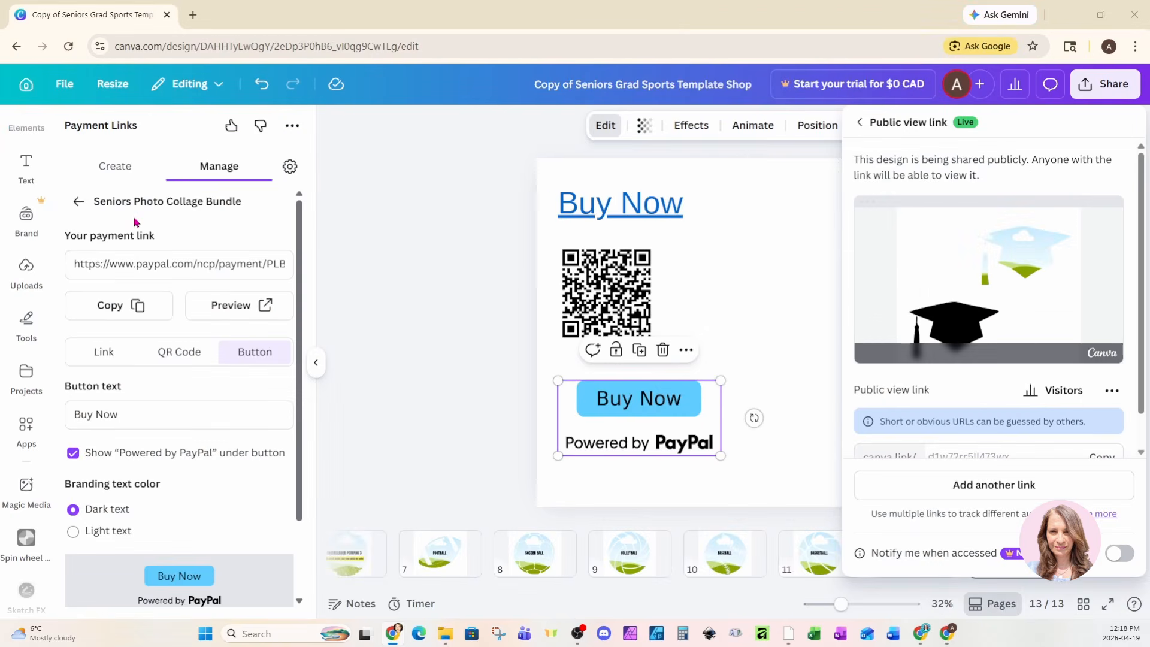
# Step: Close sharing and edit the Seniors Photo Collage Bundle link, scrolling to its redirect field
pyautogui.click(78, 205)
pyautogui.click(78, 205)
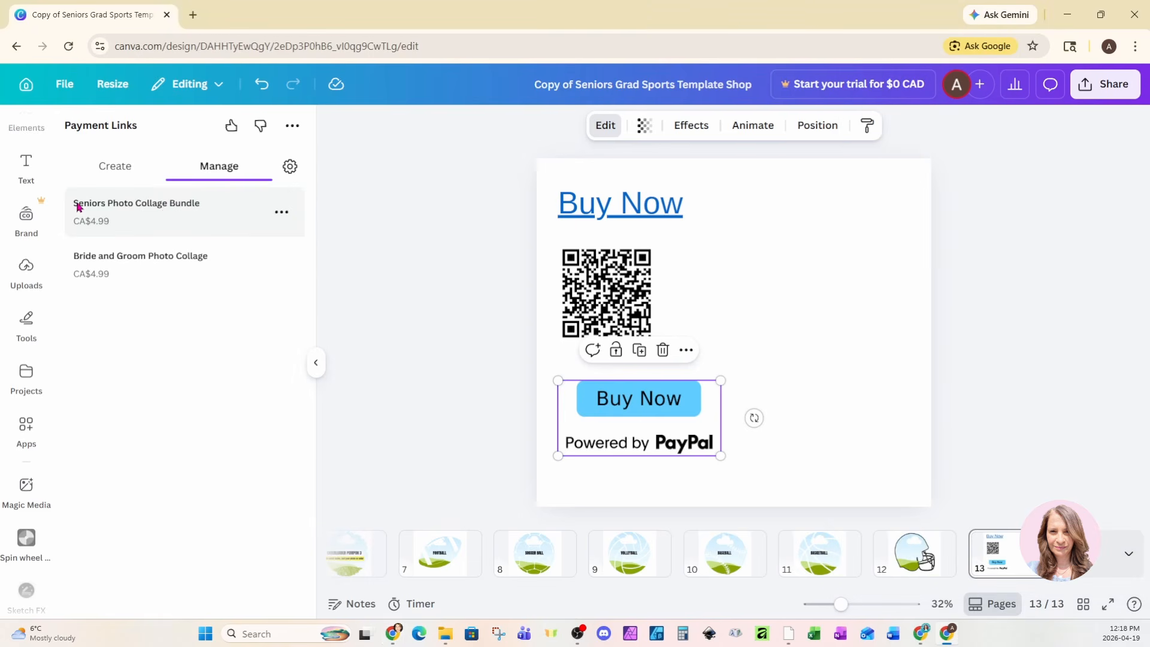
pyautogui.click(277, 218)
pyautogui.click(222, 251)
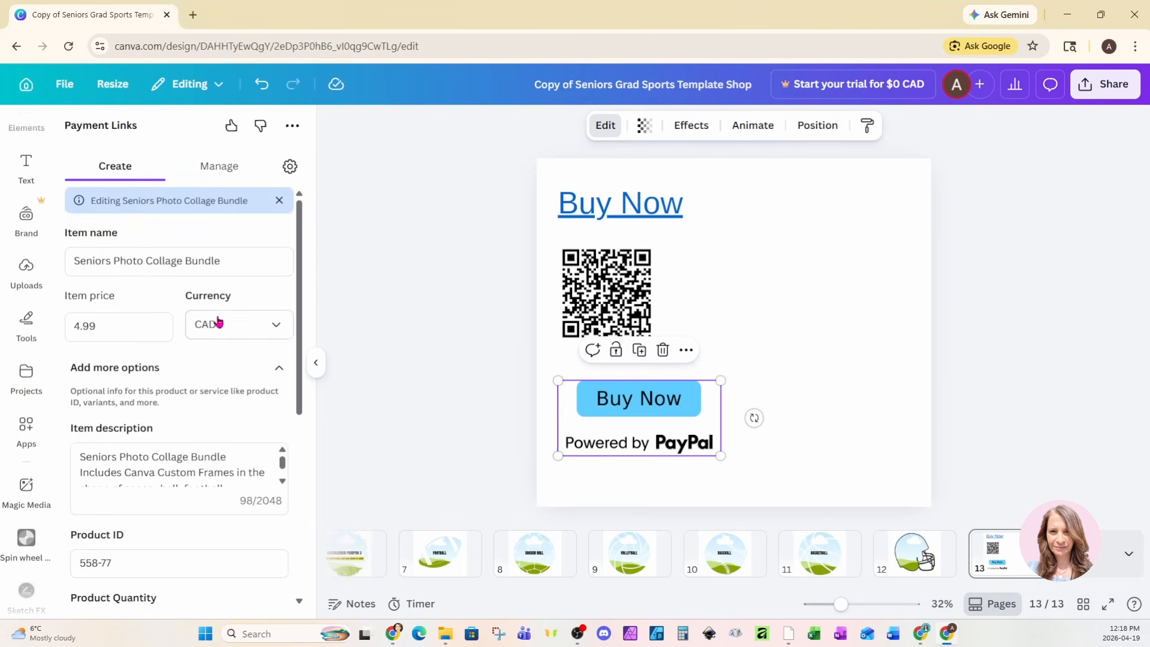
pyautogui.scroll(-5, 219, 326)
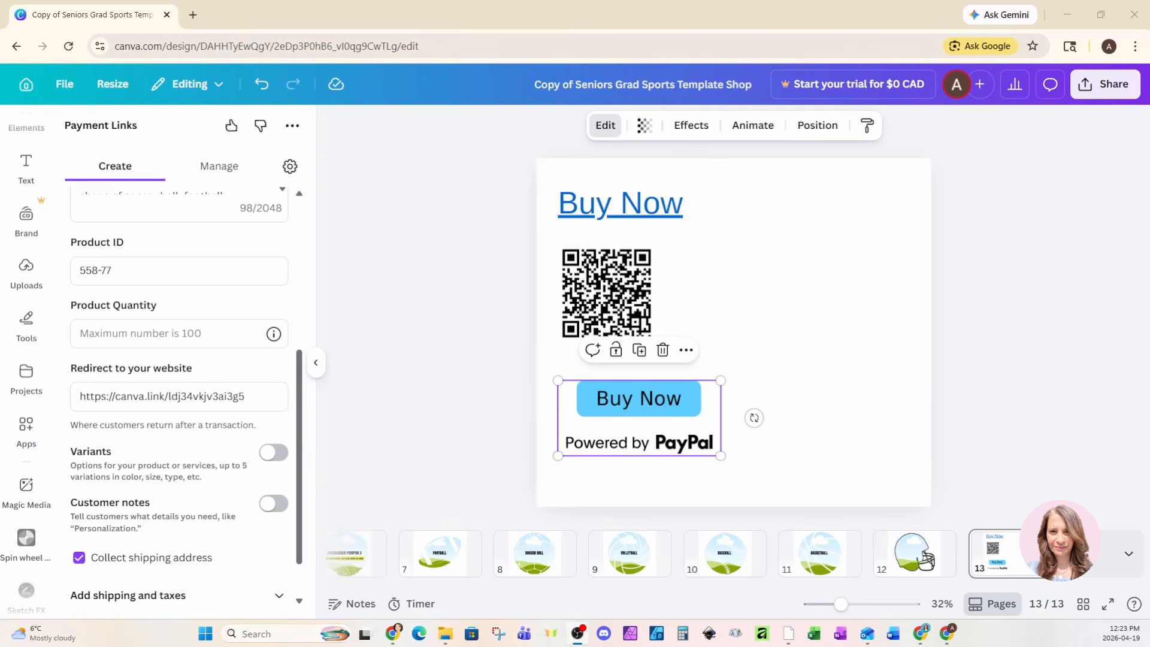
# Step: Drag the seniors design window in from the right and maximize it at the top
pyautogui.moveTo(1149, 372); pyautogui.dragTo(695, 2)
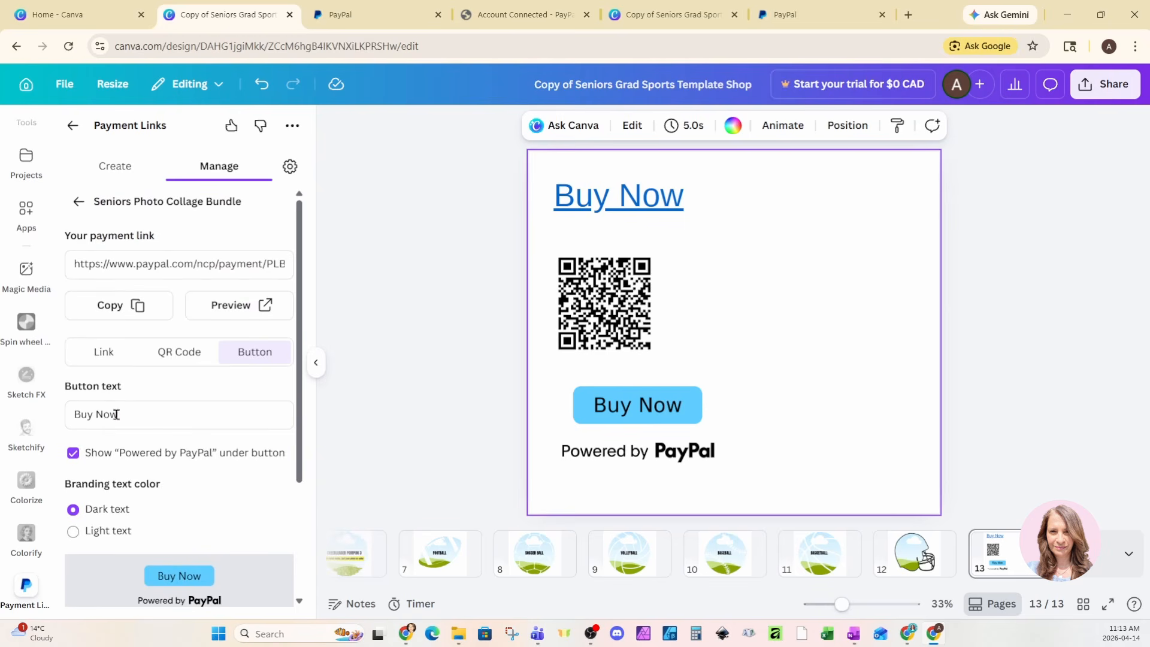
pyautogui.click(79, 205)
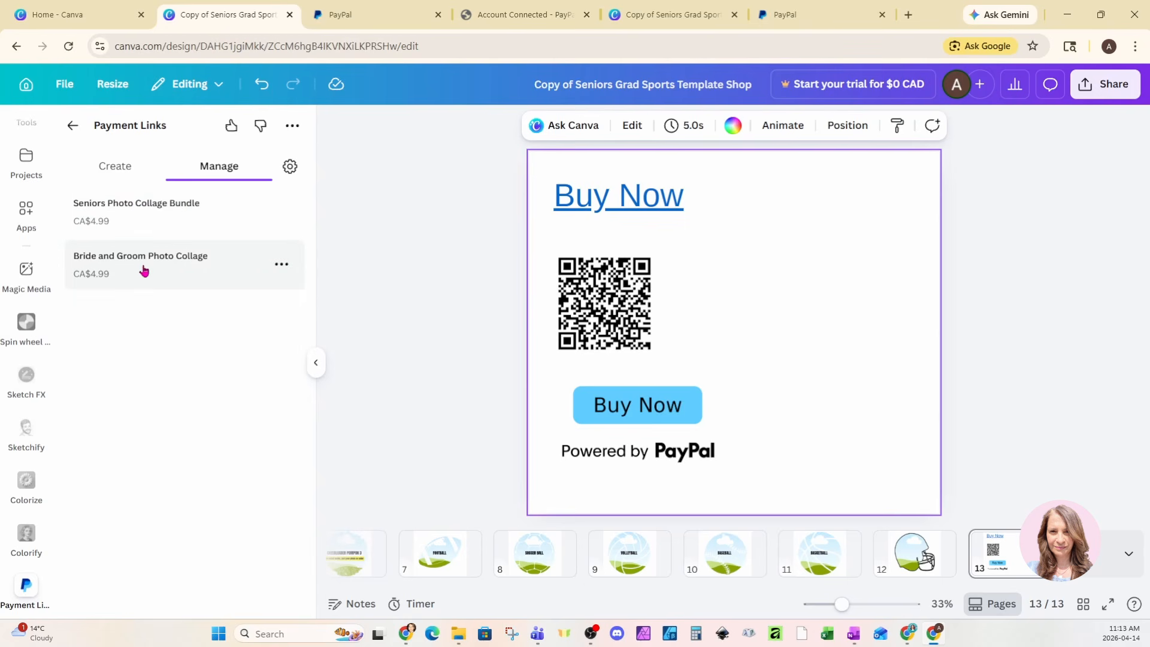
pyautogui.click(160, 219)
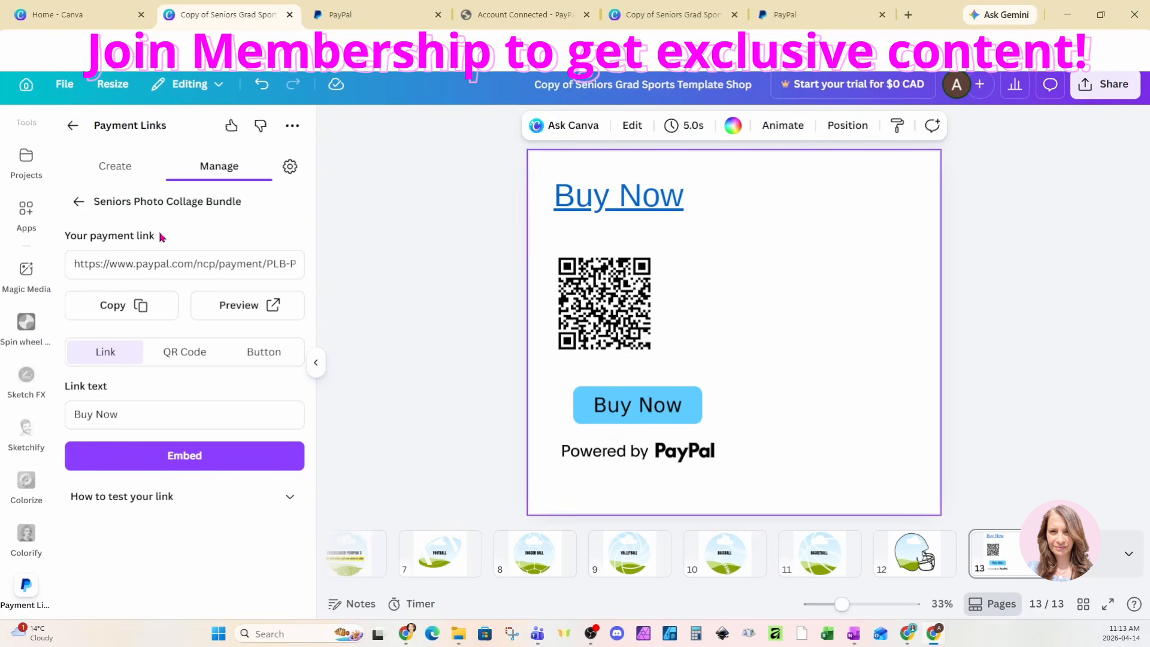